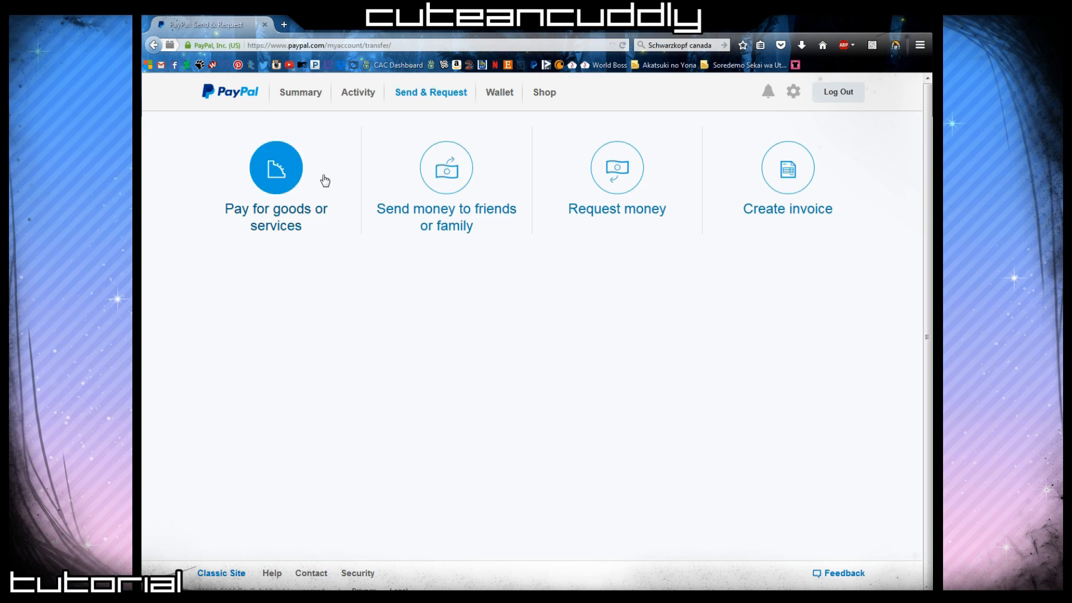
- Start a new invoice and base it on the PayPal default template
click(788, 169)
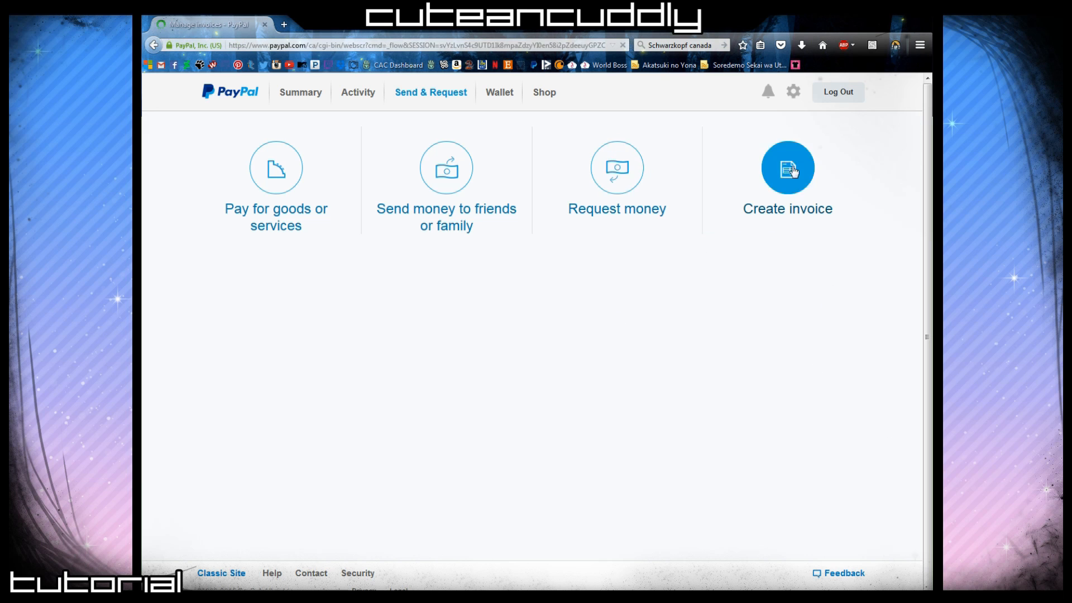
scroll(774, 260, down, 2)
scroll(837, 259, up, 2)
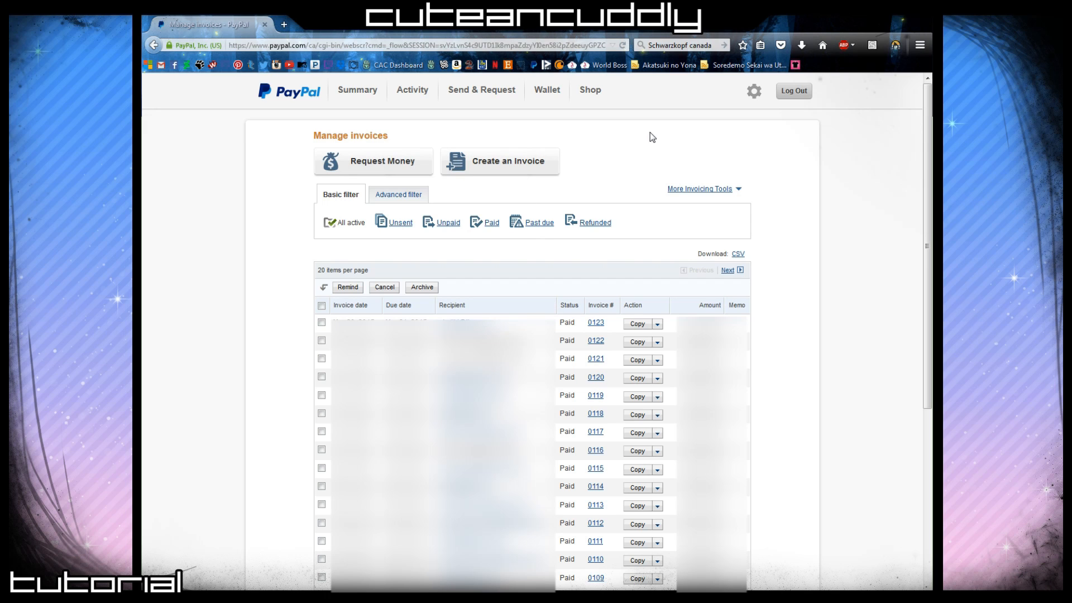
click(531, 170)
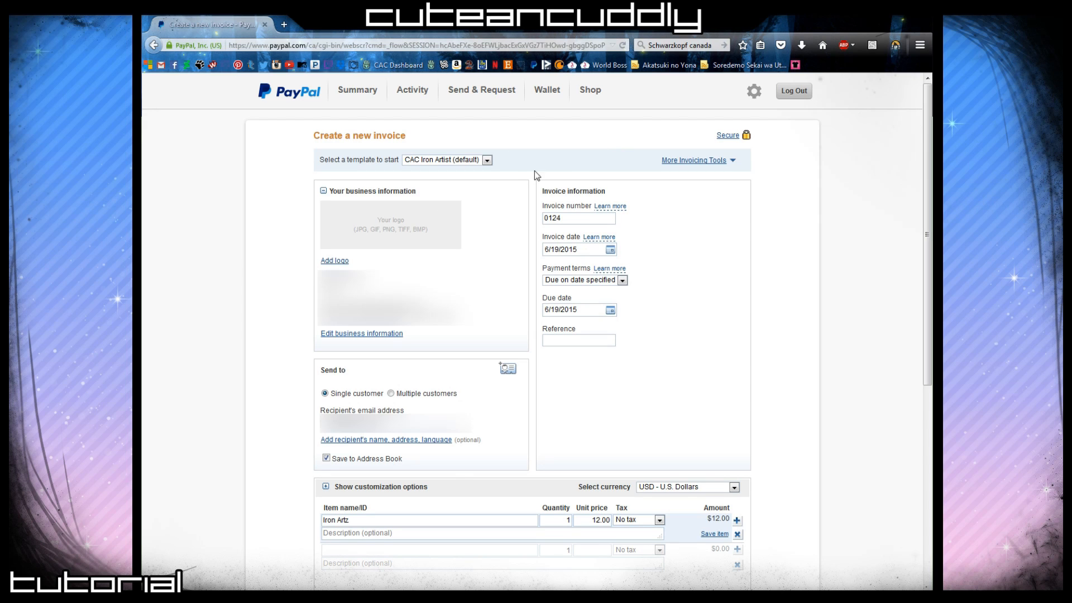
click(457, 190)
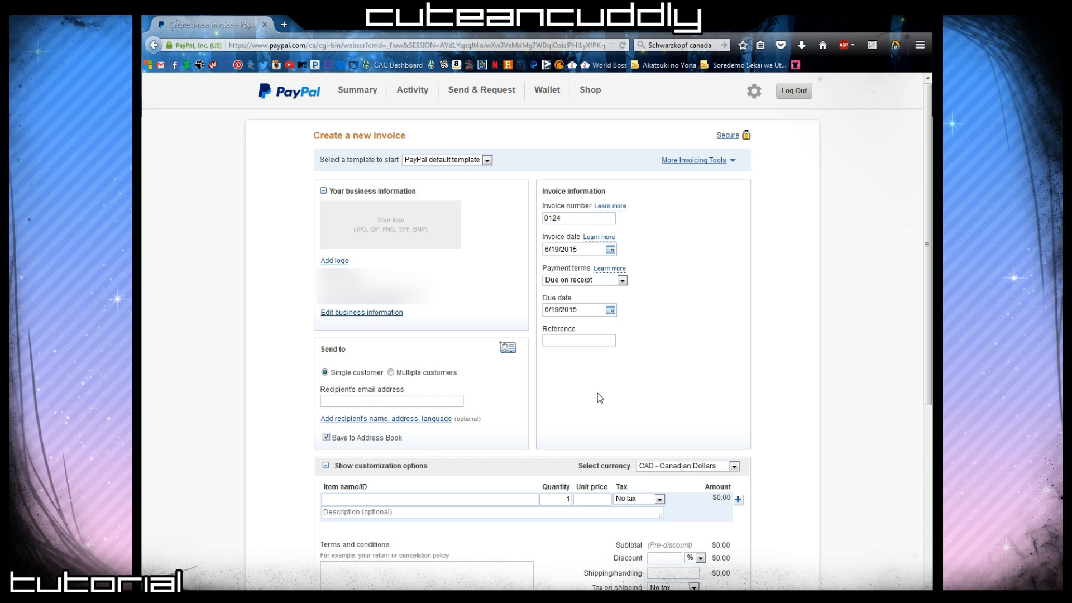
- Examine the invoice number with its help text, the payment terms and the due date calendar
drag(581, 218, 540, 213)
click(778, 280)
scroll(733, 431, down, 4)
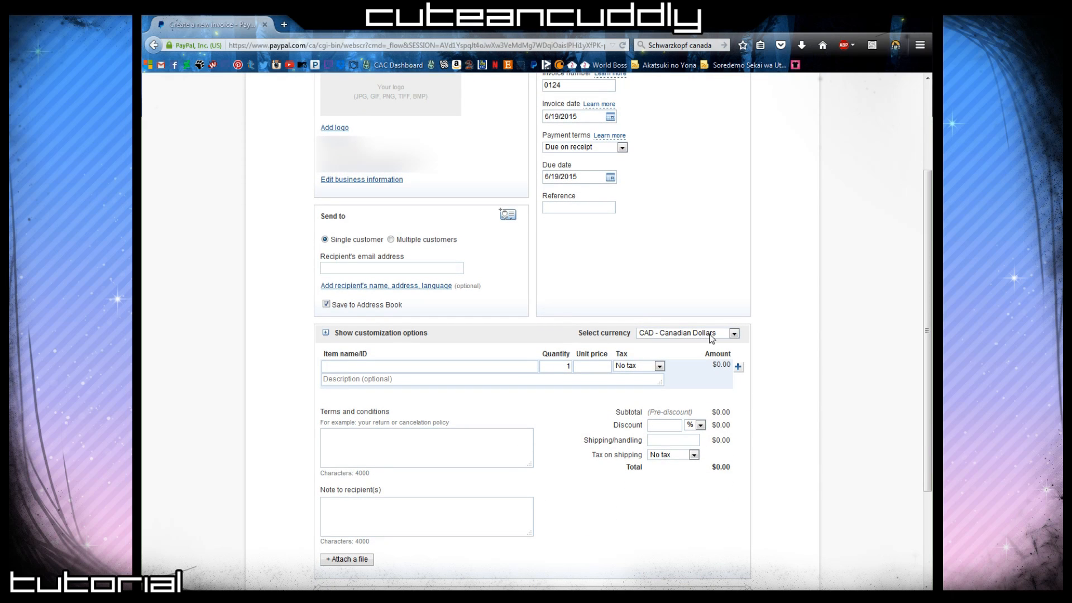
scroll(690, 340, up, 4)
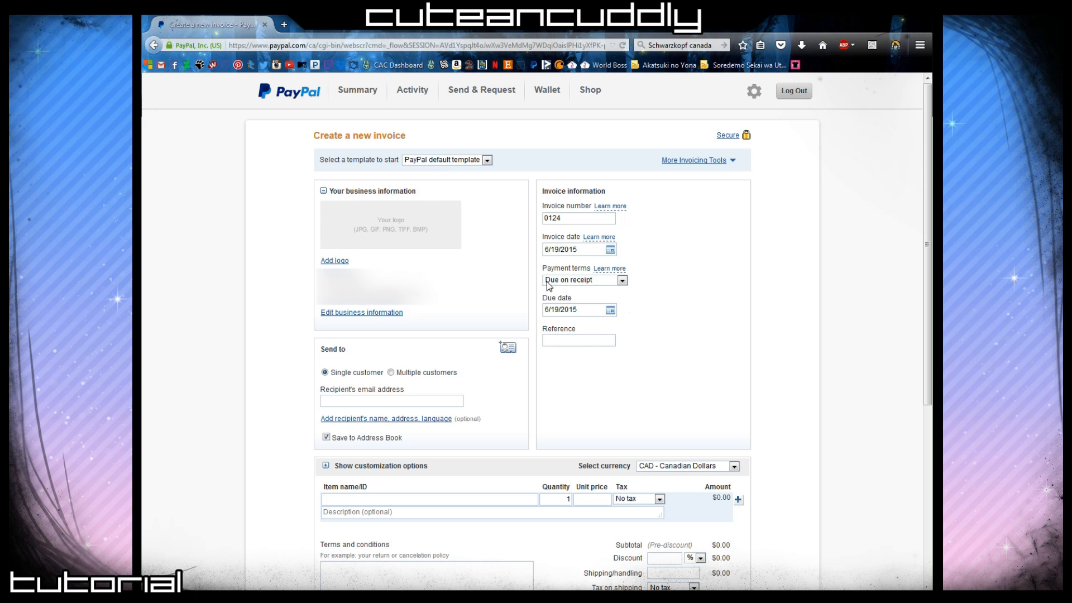
scroll(787, 304, down, 3)
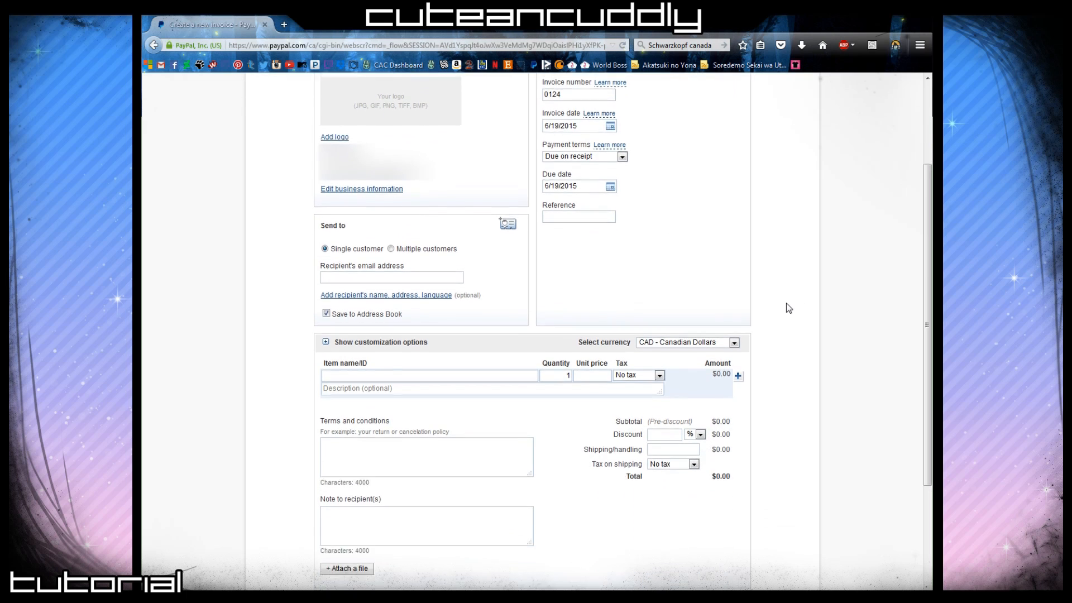
scroll(787, 305, up, 3)
double_click(586, 219)
click(761, 249)
scroll(765, 262, down, 2)
scroll(765, 262, up, 2)
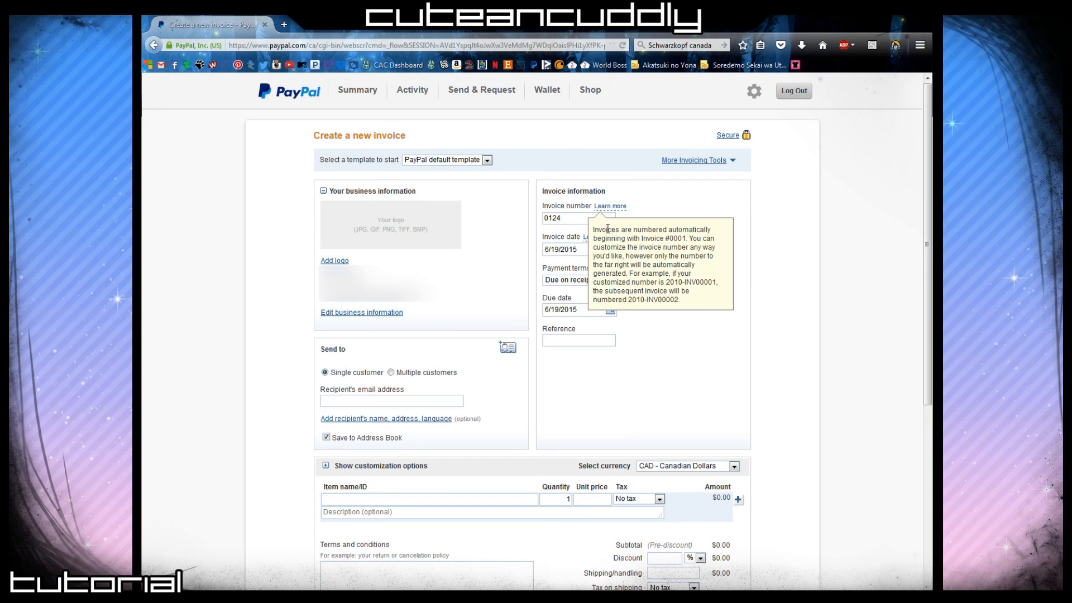
click(614, 220)
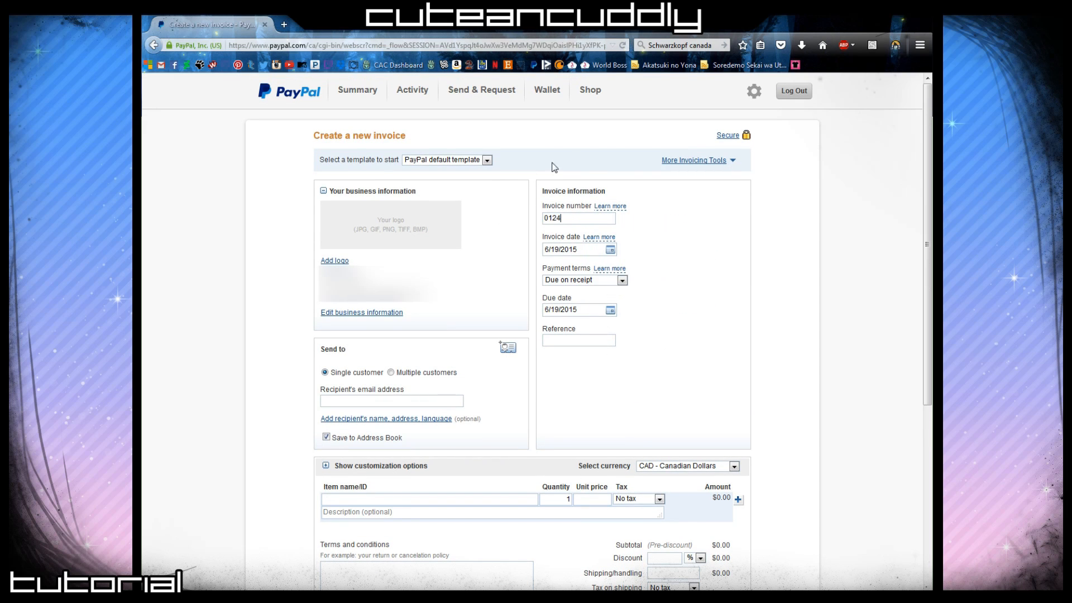
drag(581, 217, 524, 220)
click(611, 310)
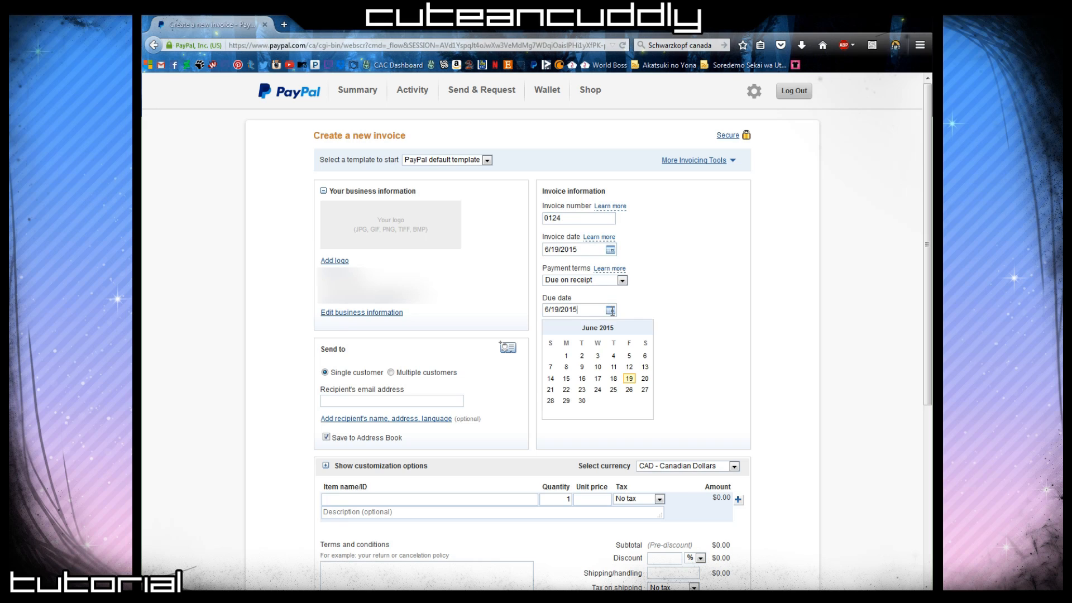
click(649, 290)
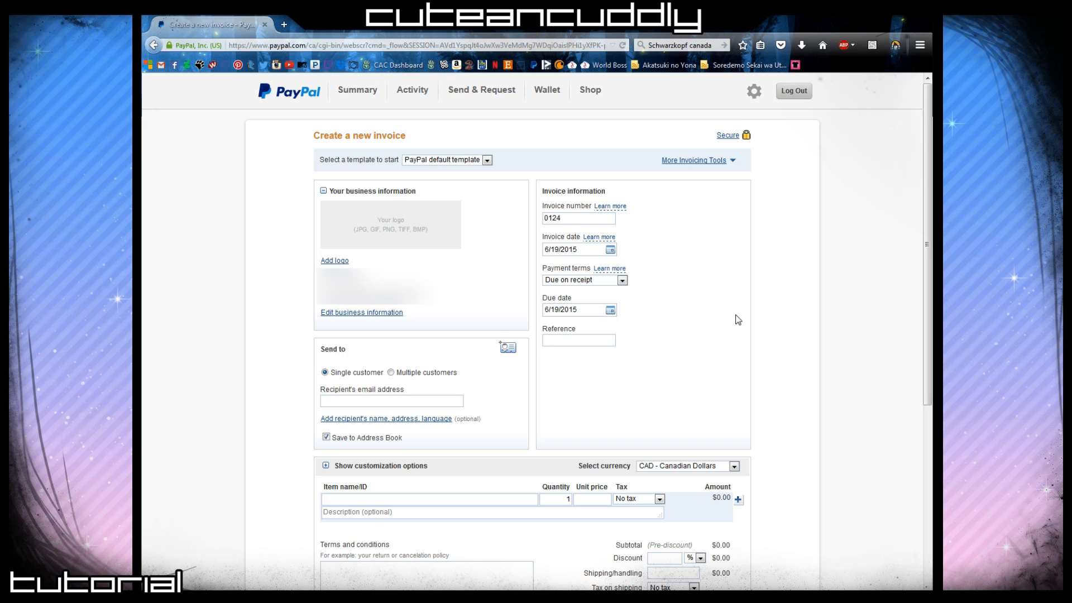
- Try addressing the invoice to multiple customers with the sample text "email, email", clear it and return to a single customer
scroll(738, 320, down, 2)
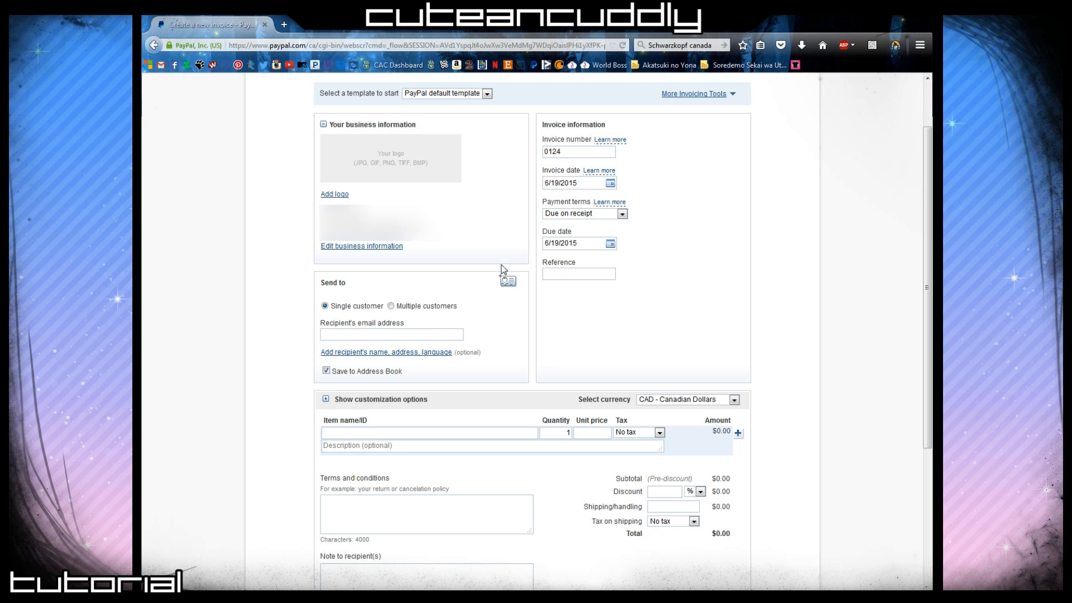
click(331, 335)
click(326, 371)
click(391, 306)
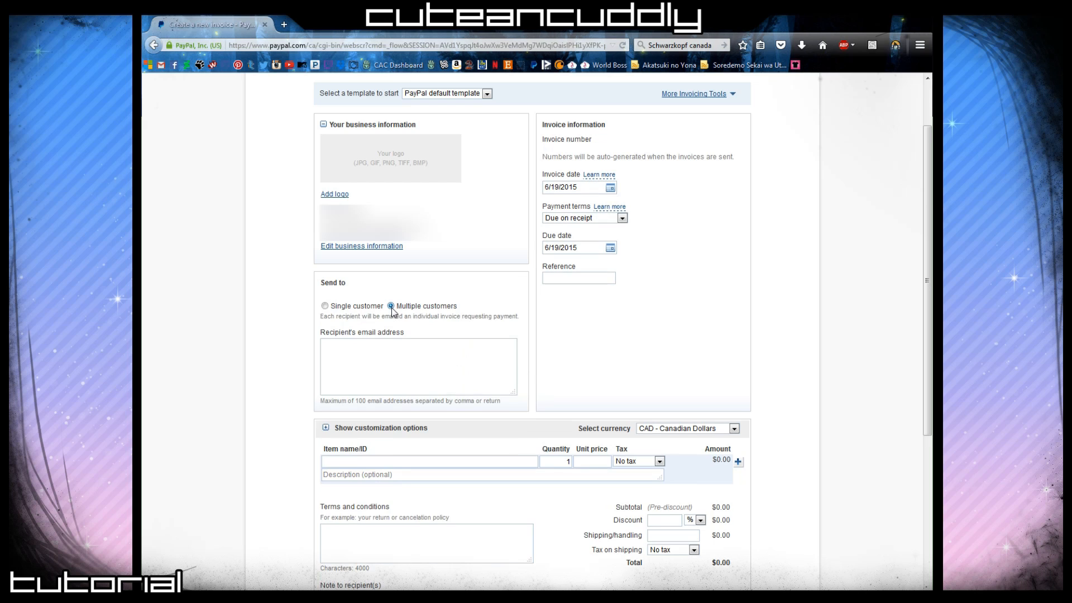
click(329, 351)
text(w)
key(BackSpace)
text(email, email)
drag(401, 342, 274, 350)
key(BackSpace)
click(325, 306)
- Try the item name "Experimental Shadin" in the first line item and clear the field
scroll(828, 321, down, 2)
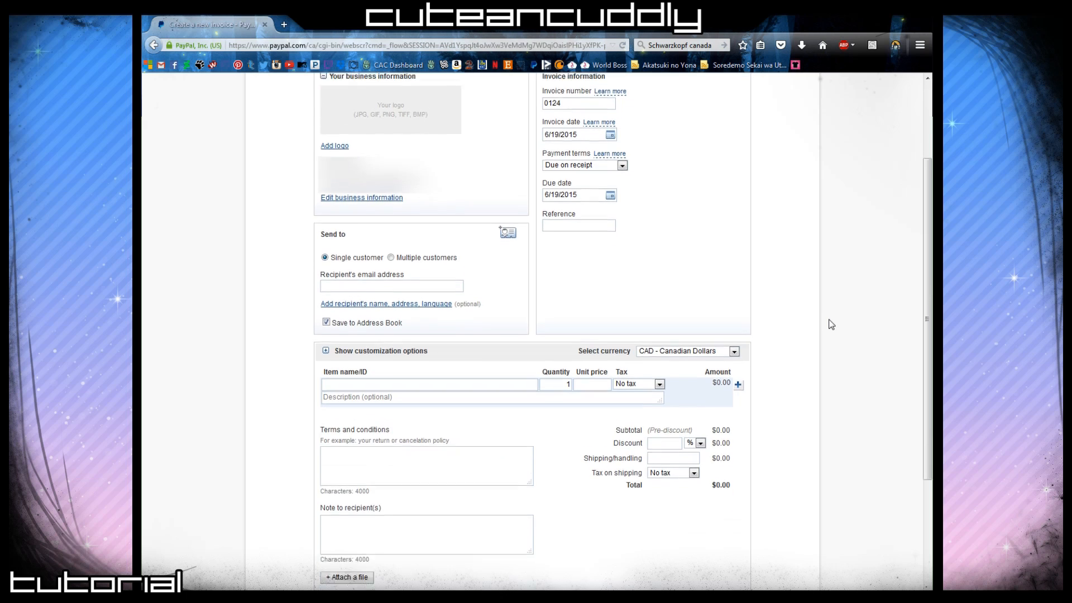
scroll(548, 422, down, 4)
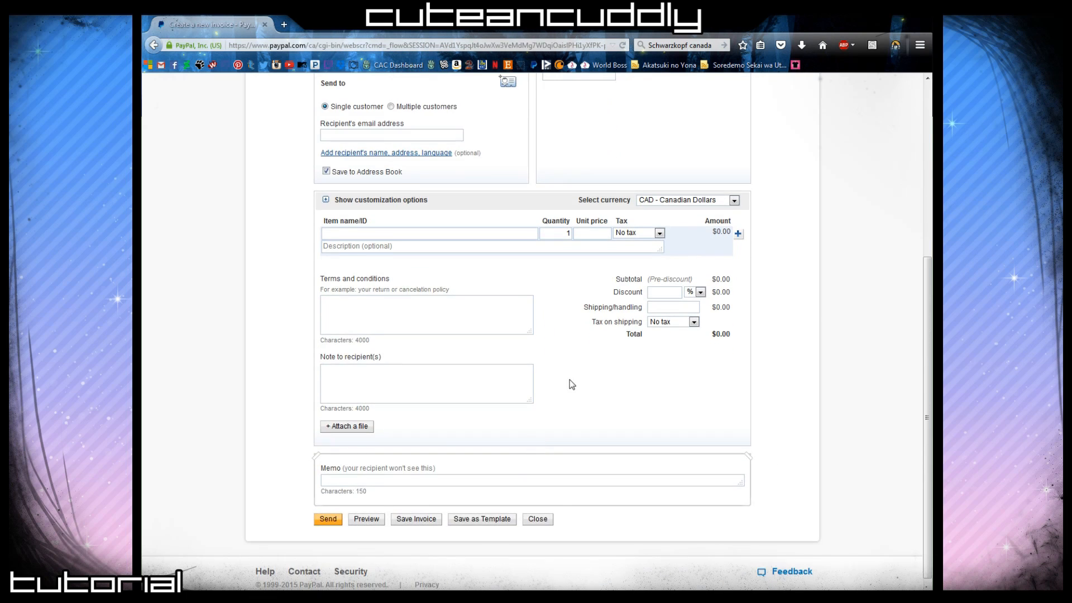
scroll(556, 396, up, 2)
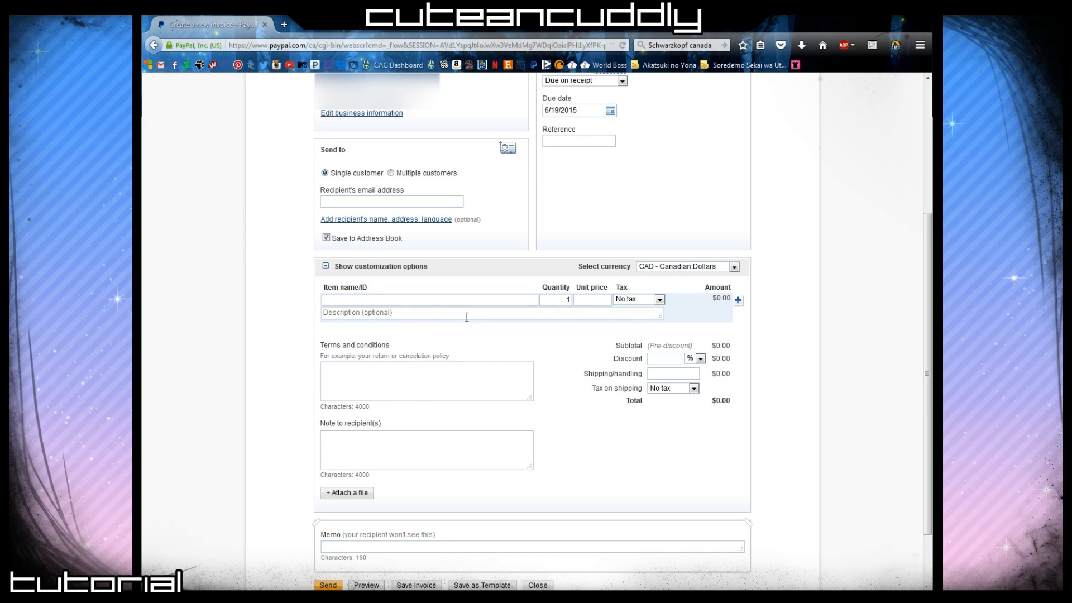
click(417, 302)
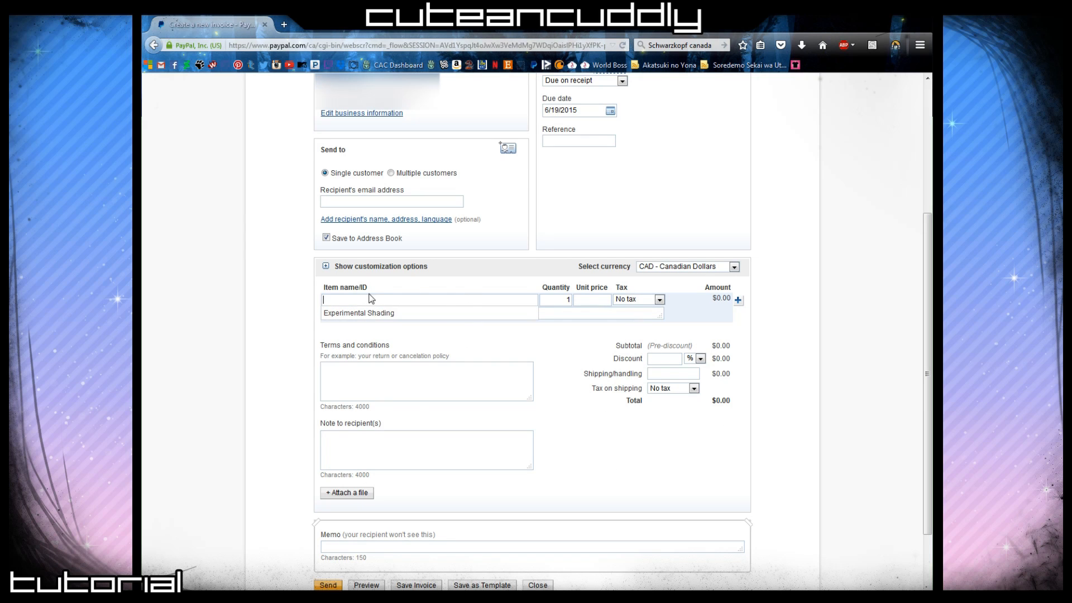
click(453, 280)
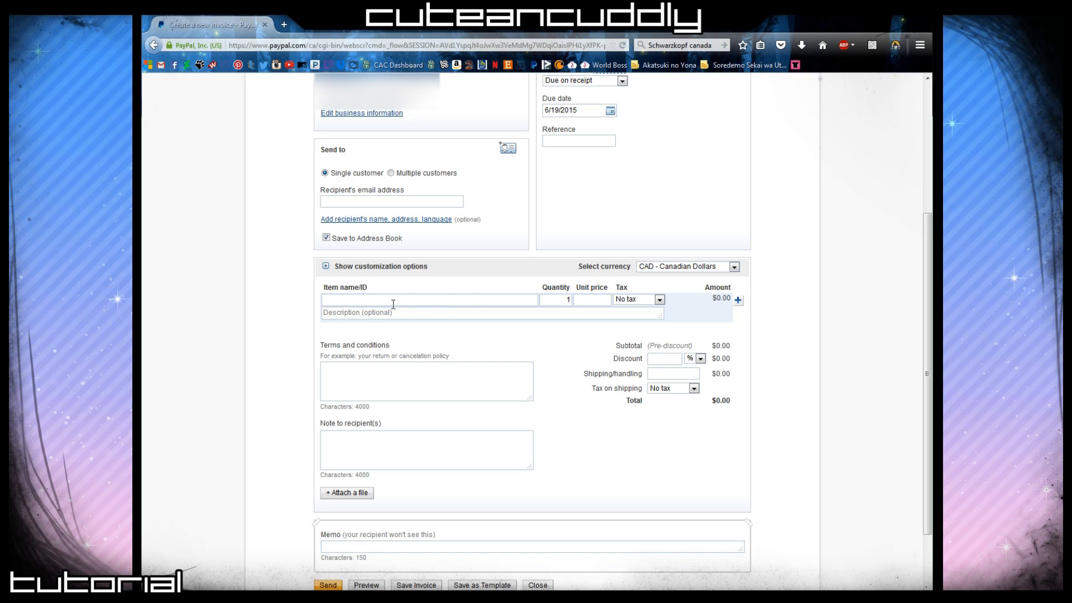
click(464, 298)
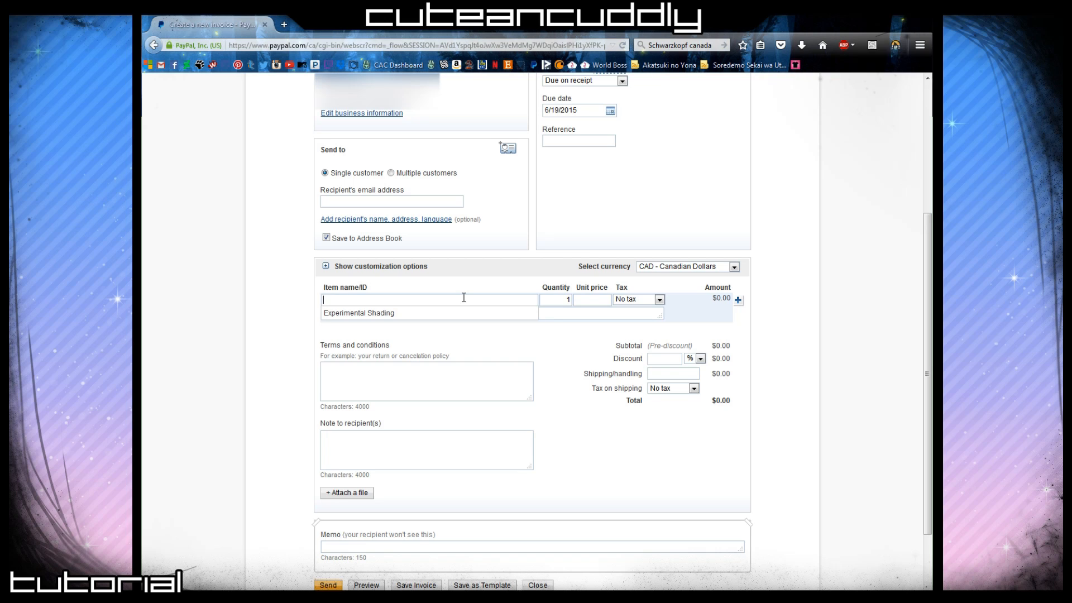
text(Experima)
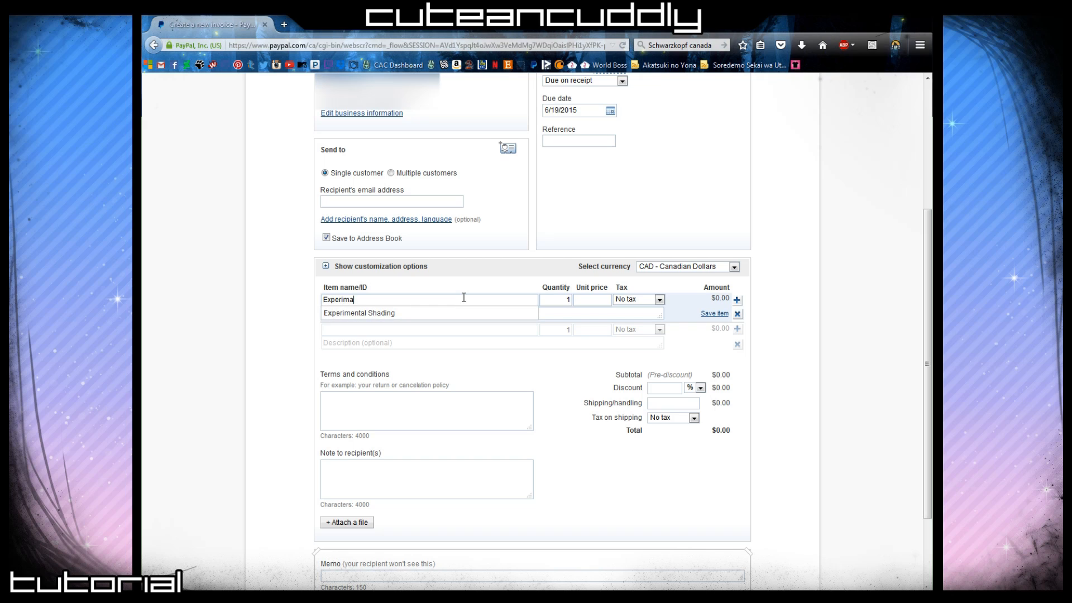
key(BackSpace)
text(ental Shadin)
key(BackSpace)
key(BackSpace)
key(BackSpace)
key(BackSpace)
key(BackSpace)
key(BackSpace)
key(BackSpace)
key(BackSpace)
key(BackSpace)
key(BackSpace)
key(BackSpace)
key(BackSpace)
key(BackSpace)
key(BackSpace)
key(BackSpace)
key(BackSpace)
key(BackSpace)
key(BackSpace)
key(BackSpace)
- Try the item name "Sketch_Couple" in the first line item, clear it and dismiss the saved-item suggestion
text(Sketch_Couple)
key(BackSpace)
key(BackSpace)
key(BackSpace)
key(BackSpace)
key(BackSpace)
key(BackSpace)
key(BackSpace)
key(BackSpace)
key(BackSpace)
key(BackSpace)
key(BackSpace)
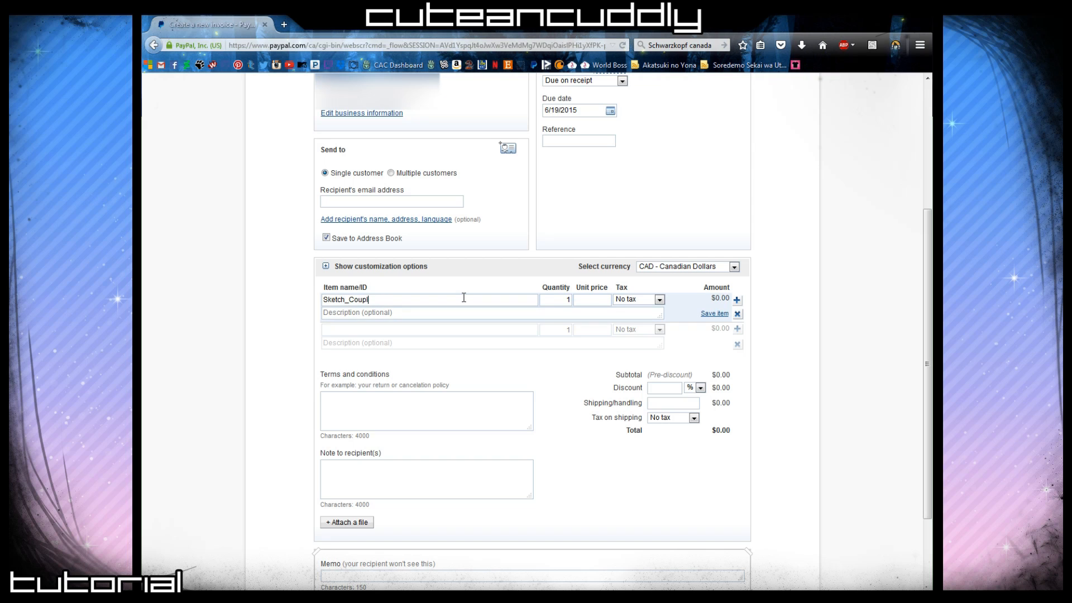
key(BackSpace)
key(BackSpace)
key(Down)
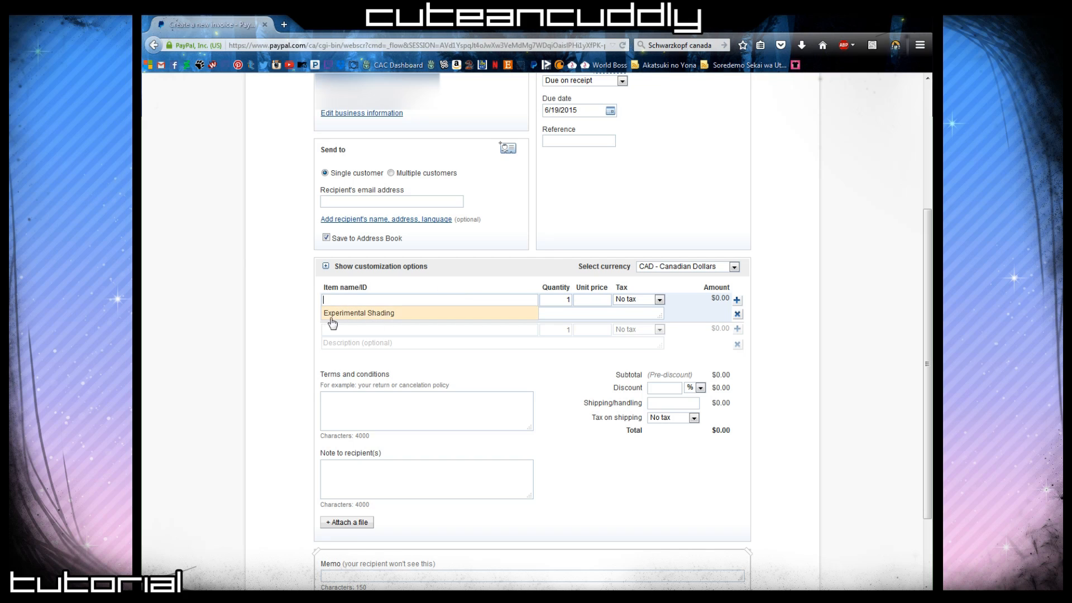
key(Escape)
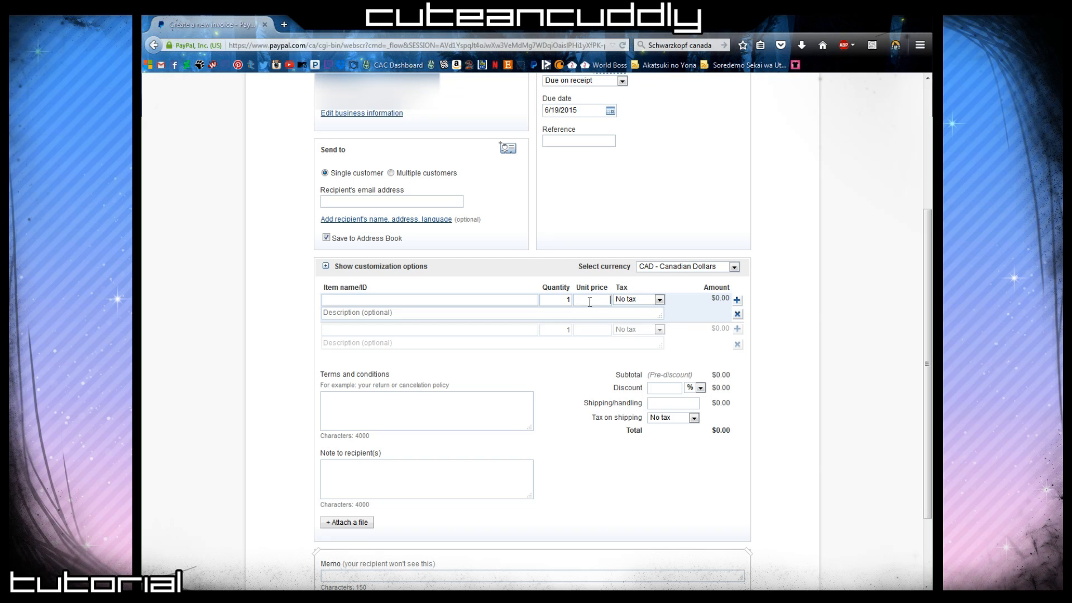
- Fill in the first line item as "Sketches" with quantity 2 and unit price 10.00
drag(563, 300, 580, 302)
text(2)
click(479, 297)
text(Sketches)
drag(565, 300, 582, 300)
click(590, 305)
text(10.00)
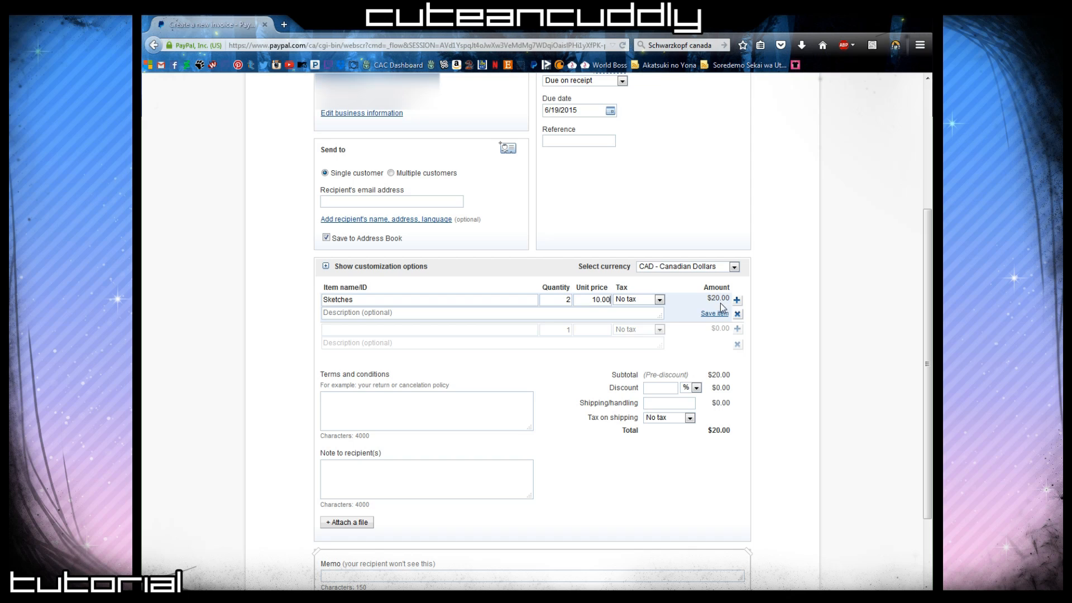
key(Tab)
click(659, 298)
click(649, 316)
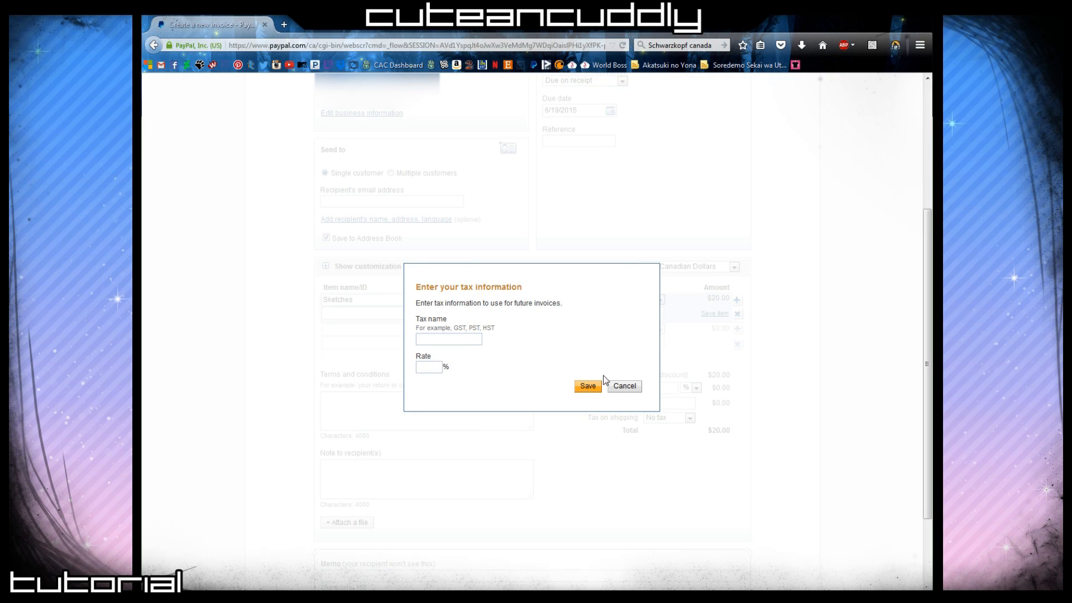
click(625, 387)
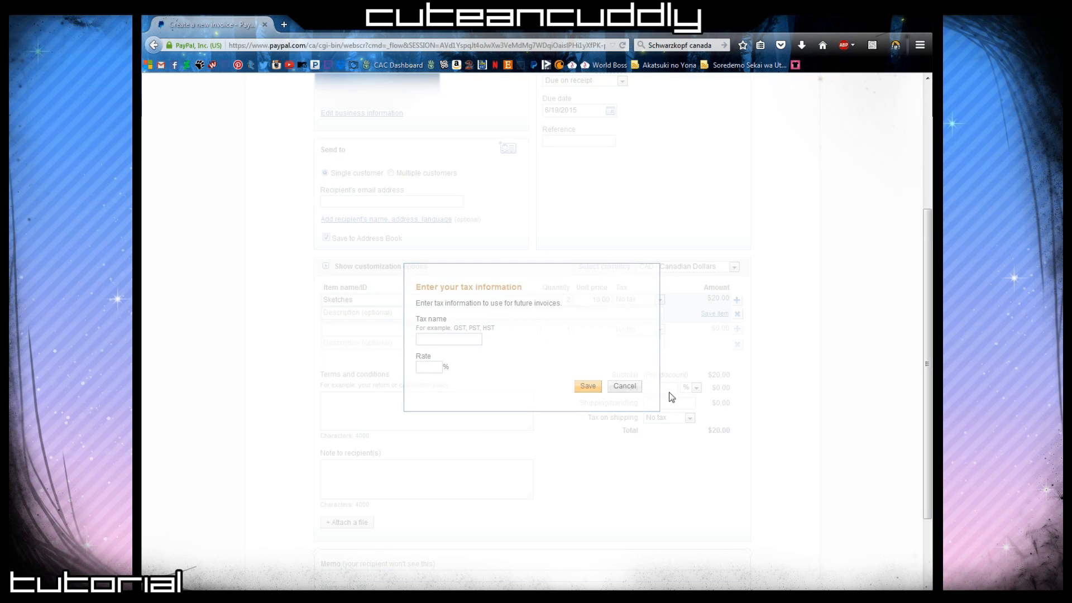
- Set the quantity of the Sketches line item to 1
click(411, 313)
click(394, 338)
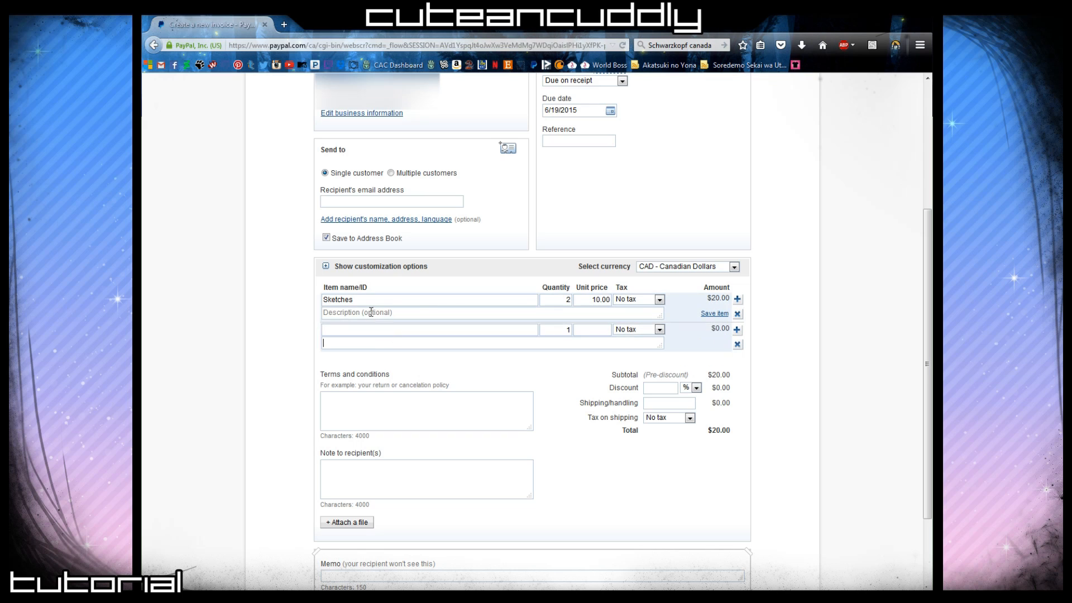
click(380, 315)
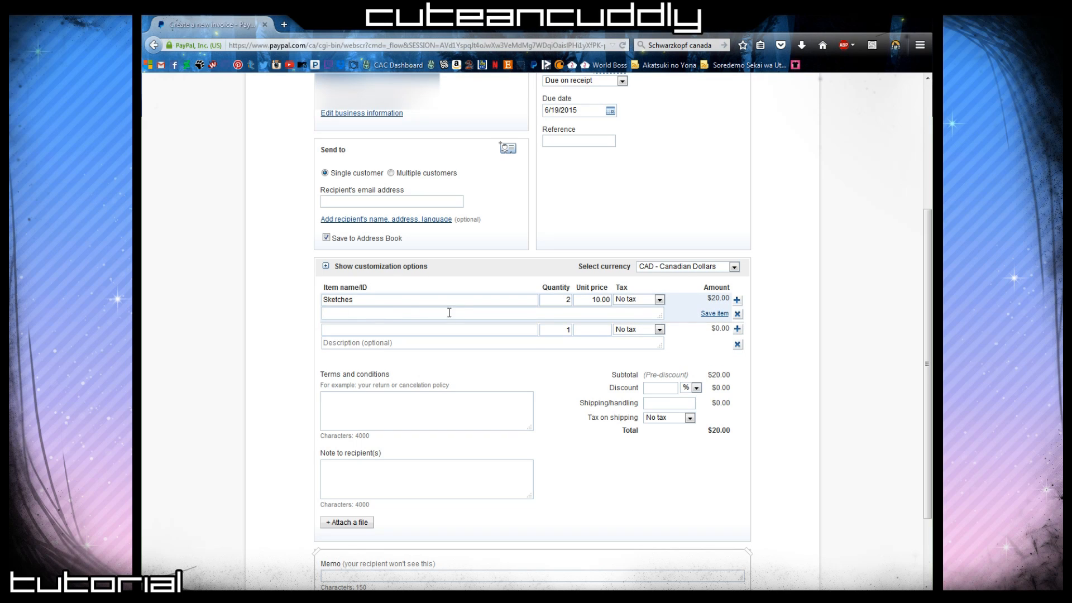
click(277, 338)
click(341, 330)
click(418, 301)
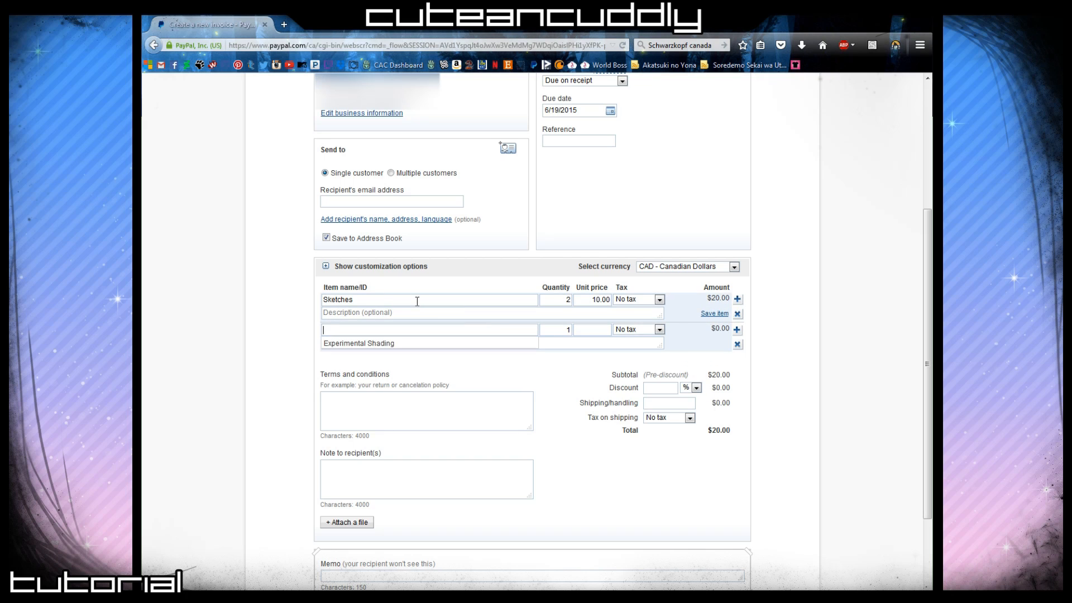
key(Tab)
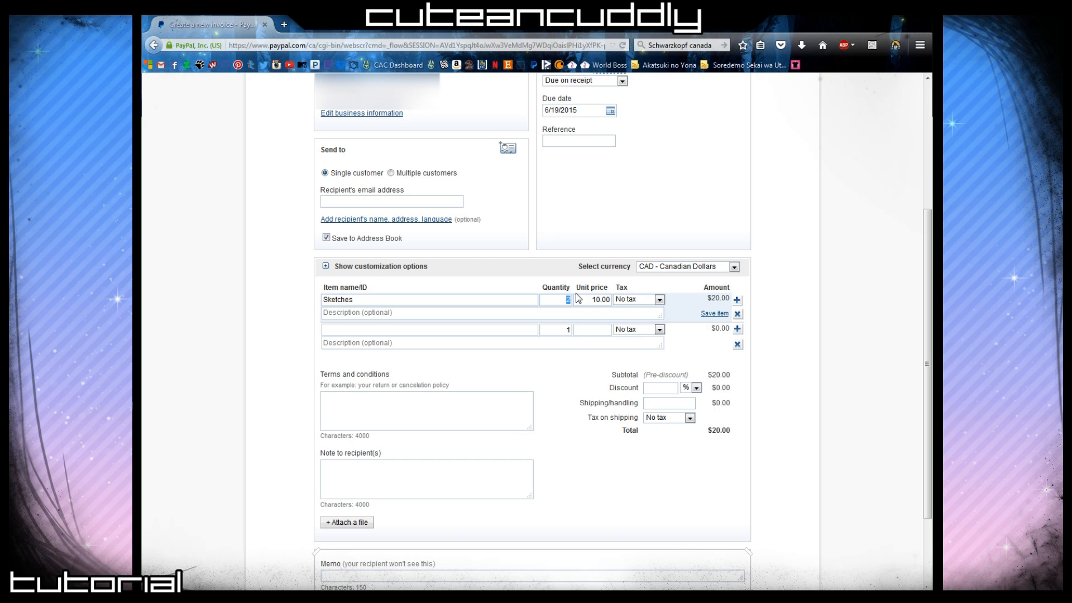
text(1)
- Add a second line item named "Chibi" with a unit price of 5.00
click(488, 330)
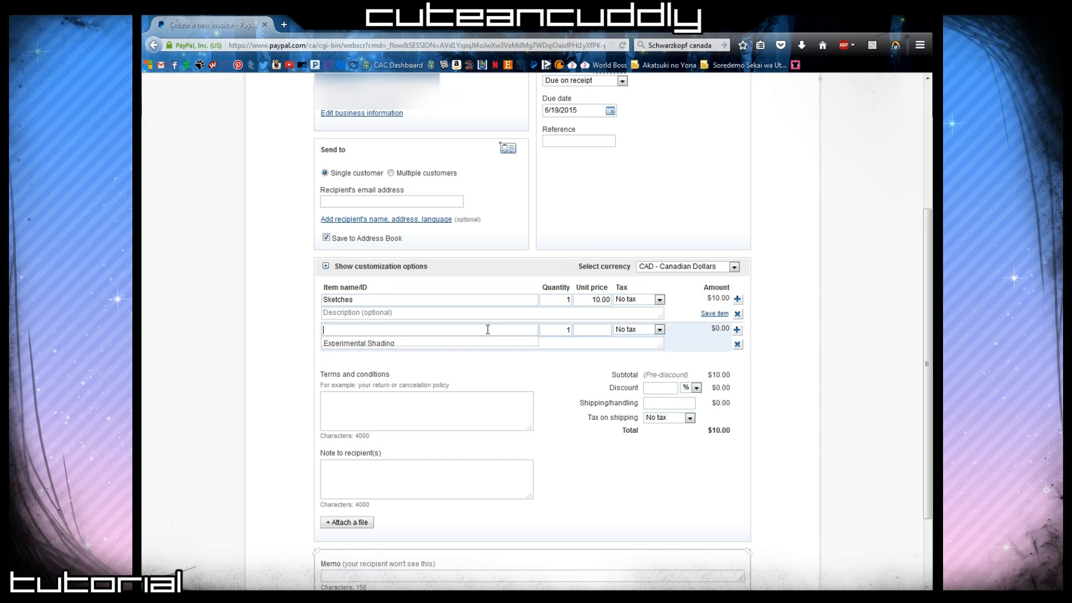
text(Chibi)
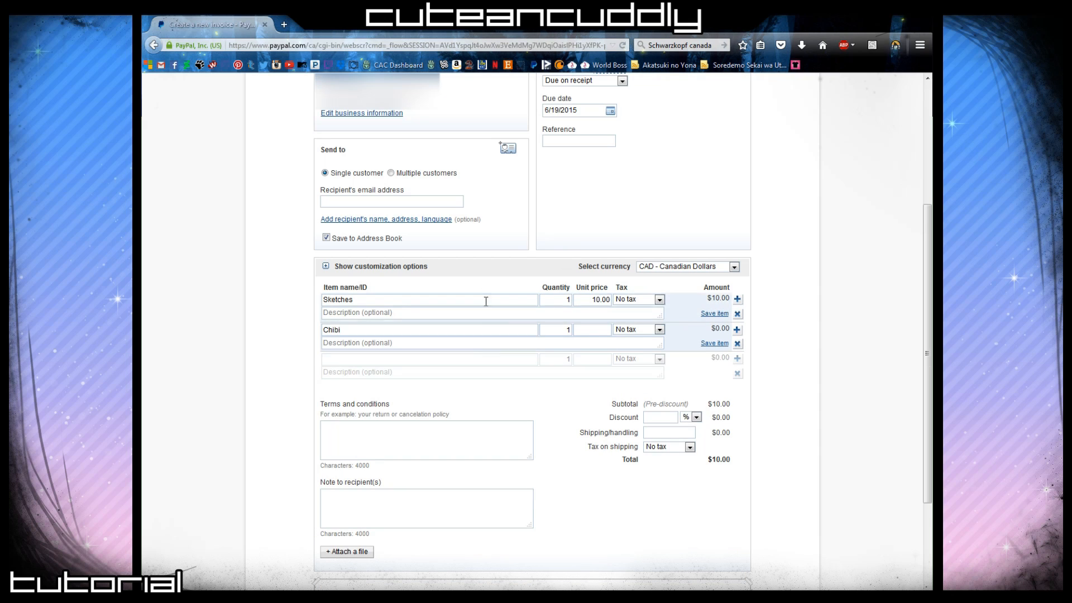
click(589, 330)
text(5.00)
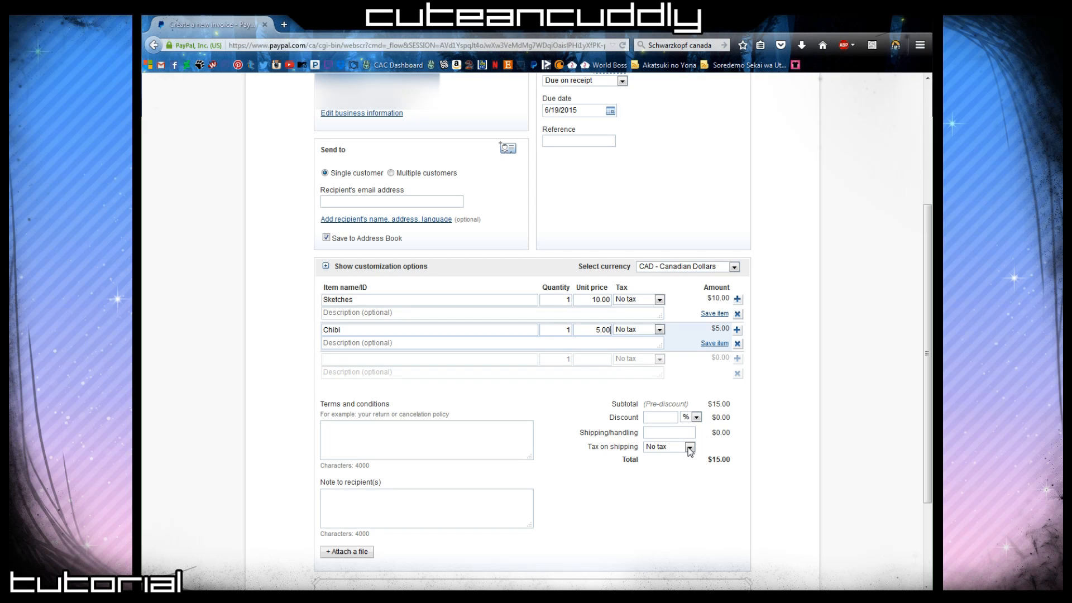
- Enter "From CuteAnCuddly" as the note to the recipient, leaving the terms and conditions blank
scroll(691, 451, down, 2)
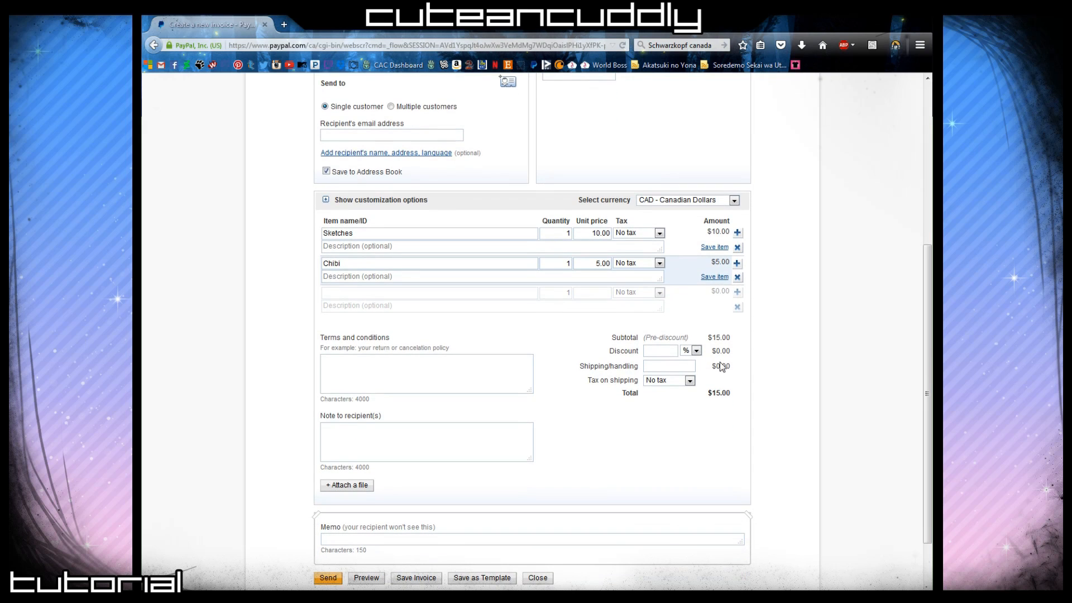
click(434, 372)
scroll(492, 350, down, 2)
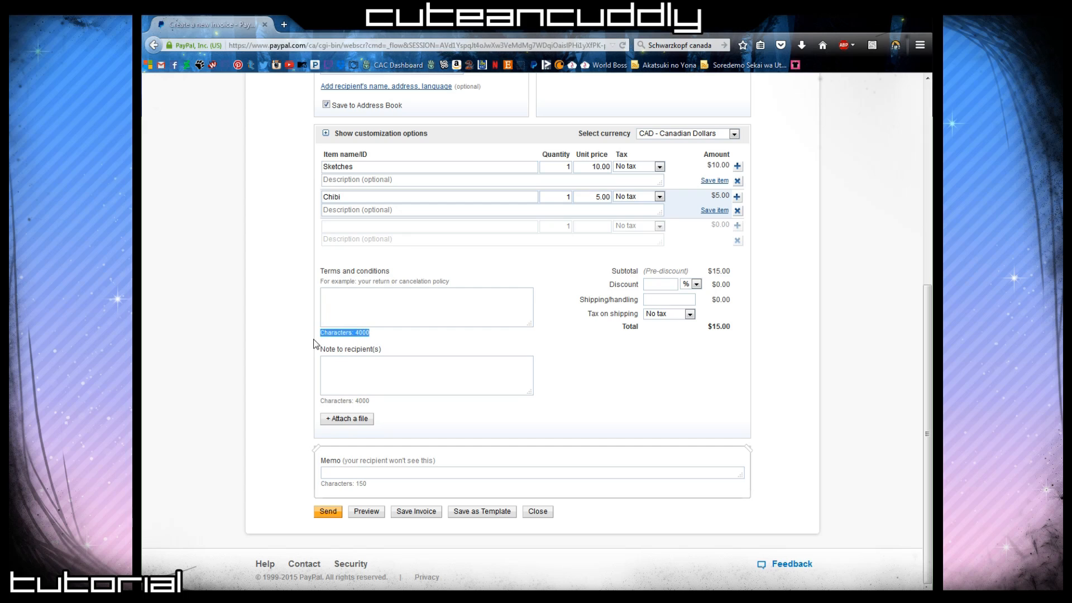
click(407, 304)
text(From CuteAnCuddly)
scroll(429, 374, up, 2)
scroll(436, 407, down, 2)
- Try a short memo naming the customer and clear the memo field again
click(364, 473)
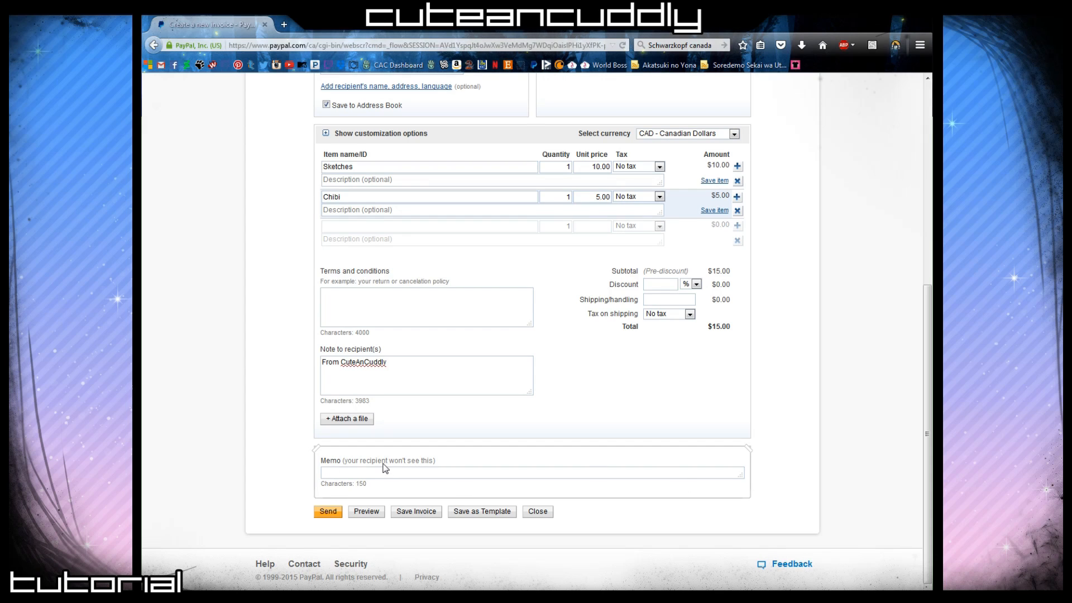
text(For D)
key(BackSpace)
text(Bob)
scroll(475, 397, up, 5)
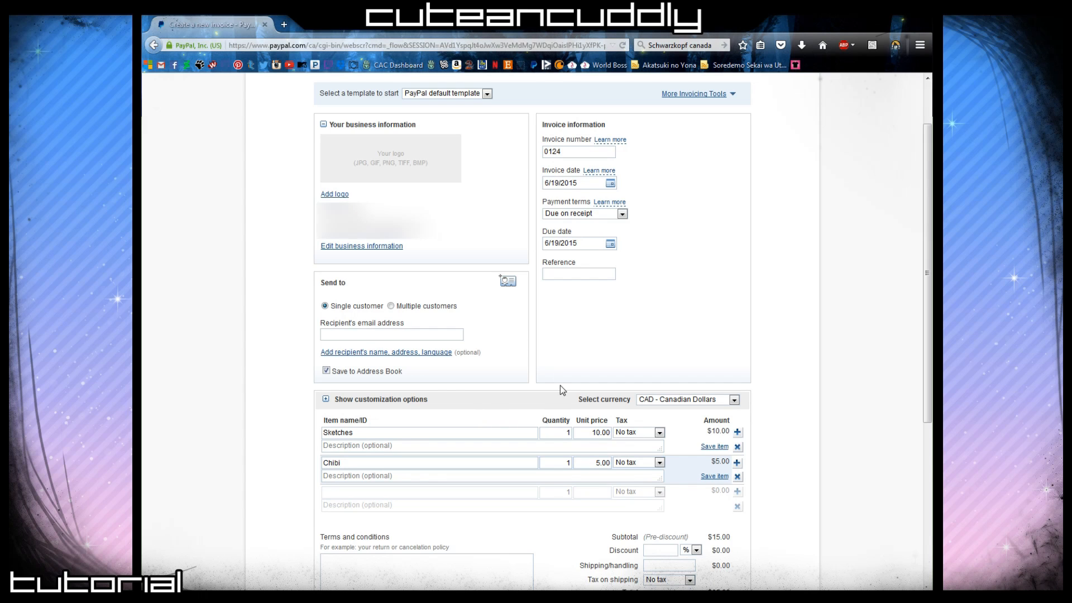
scroll(573, 393, down, 5)
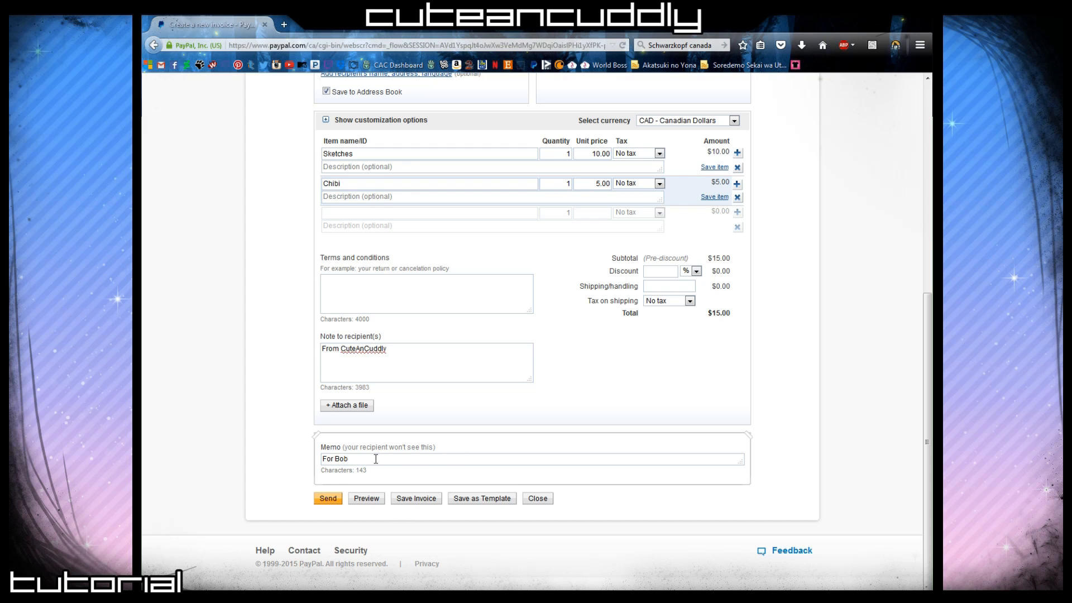
drag(387, 457, 208, 464)
key(Delete)
- Review the whole invoice form, from the invoice and recipient details to the line items, note, memo and sending options
scroll(480, 397, up, 6)
scroll(488, 415, down, 6)
scroll(763, 463, up, 6)
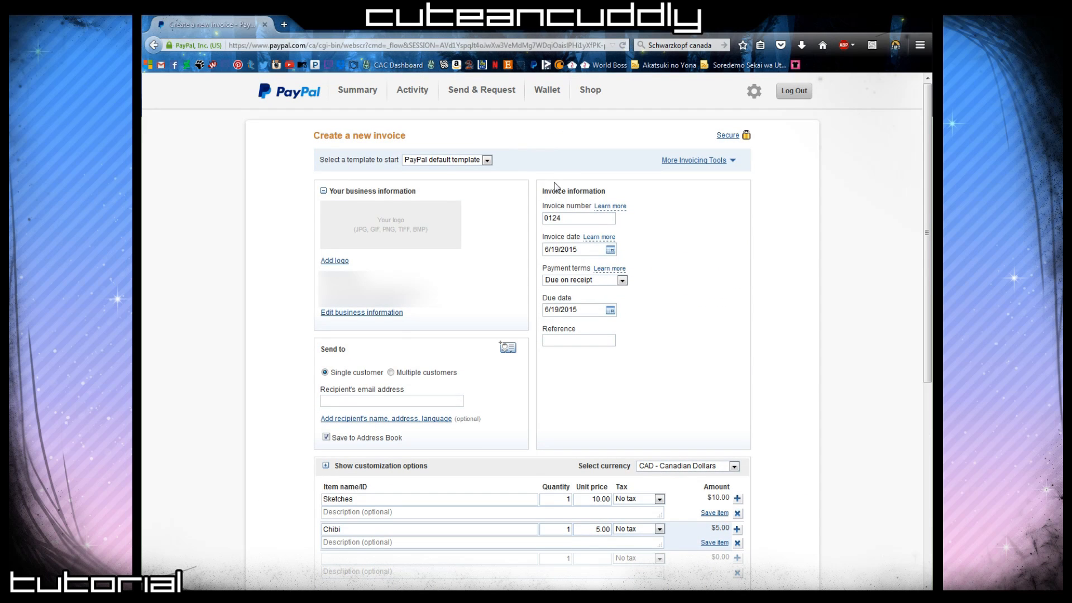
scroll(601, 423, down, 6)
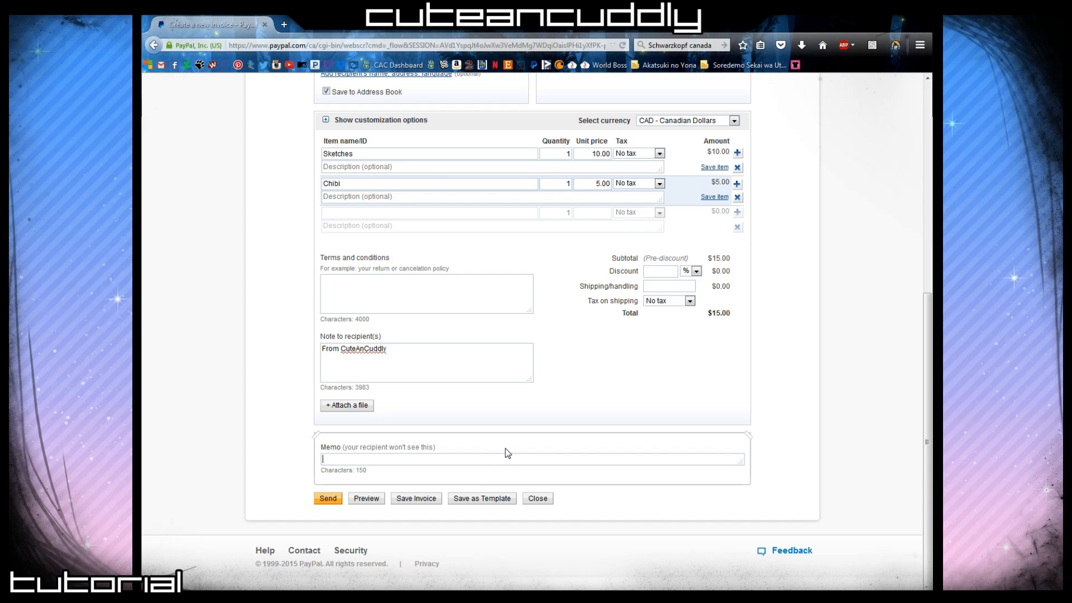
scroll(589, 339, up, 5)
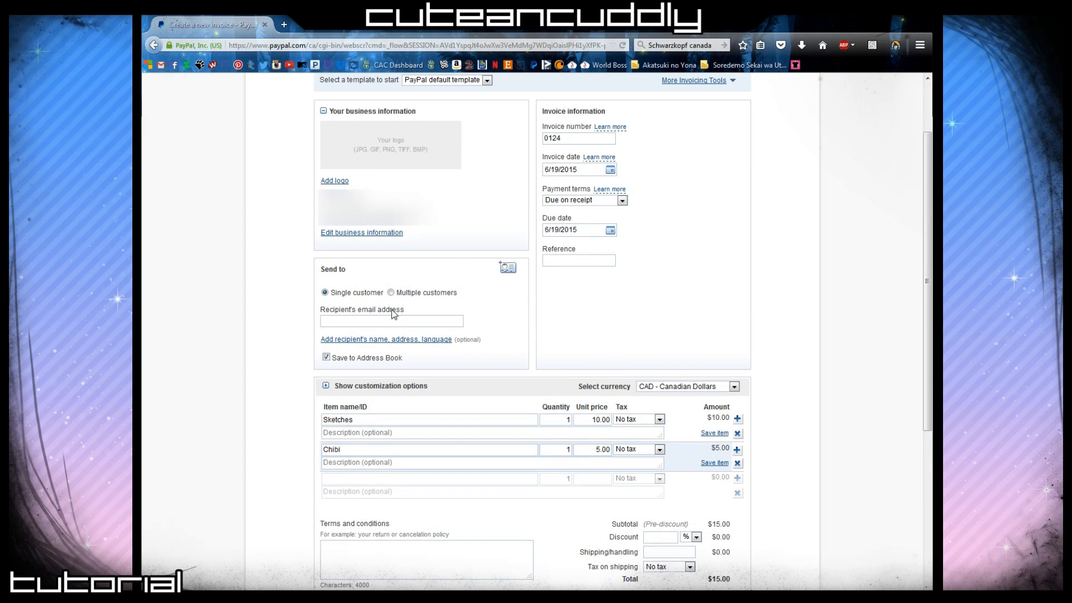
scroll(367, 326, down, 4)
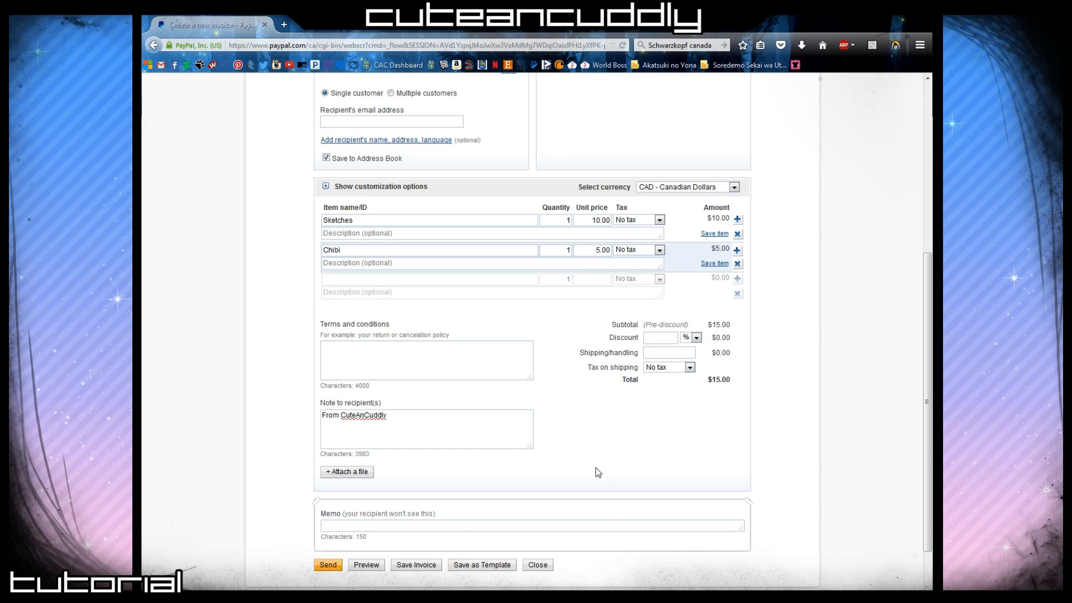
scroll(548, 506, up, 5)
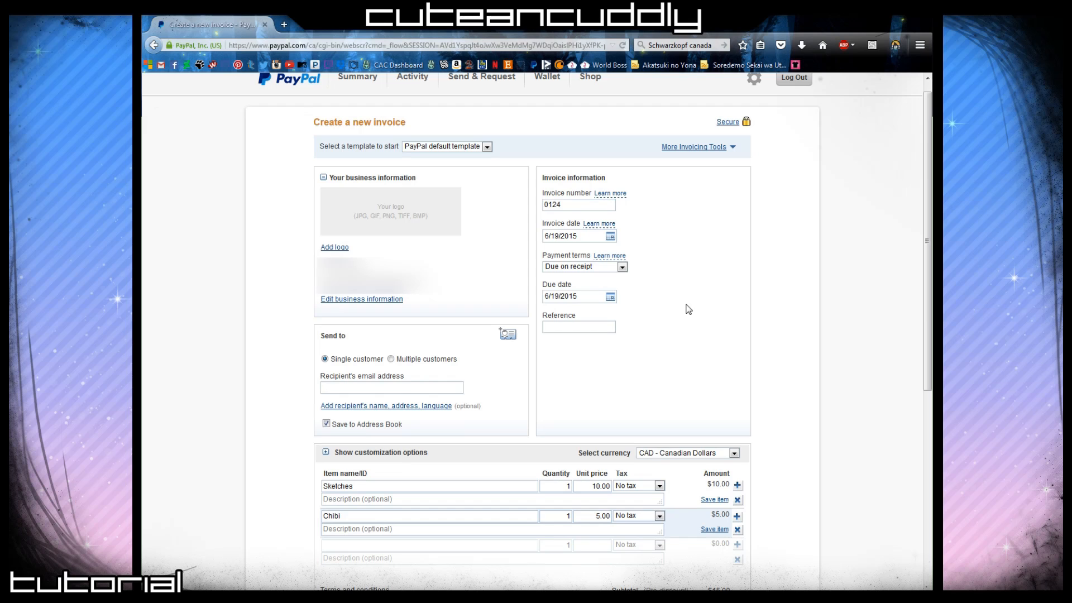
scroll(692, 534, down, 6)
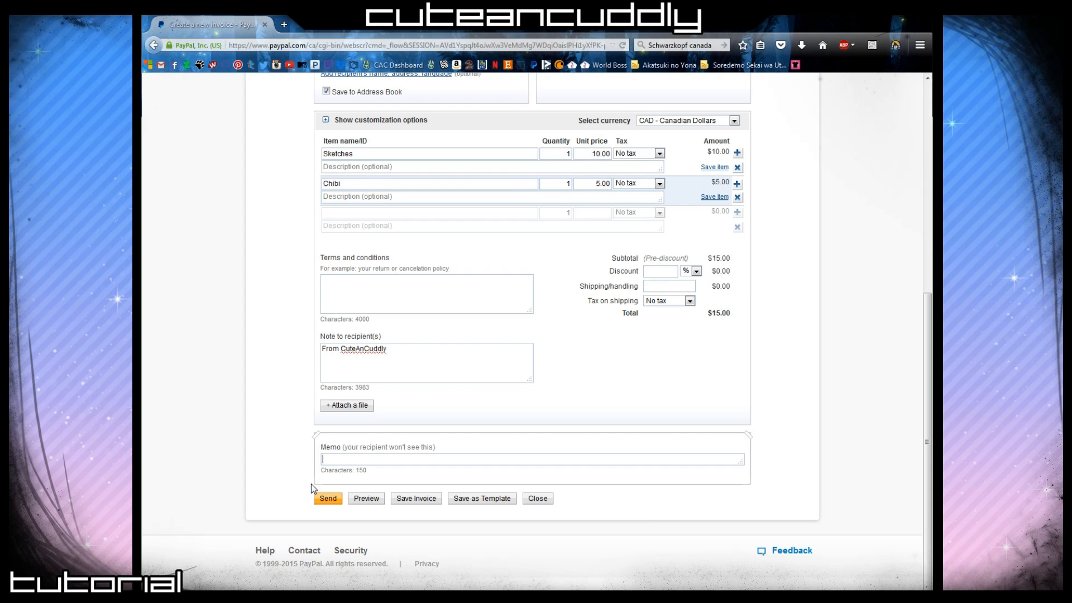
scroll(614, 436, up, 6)
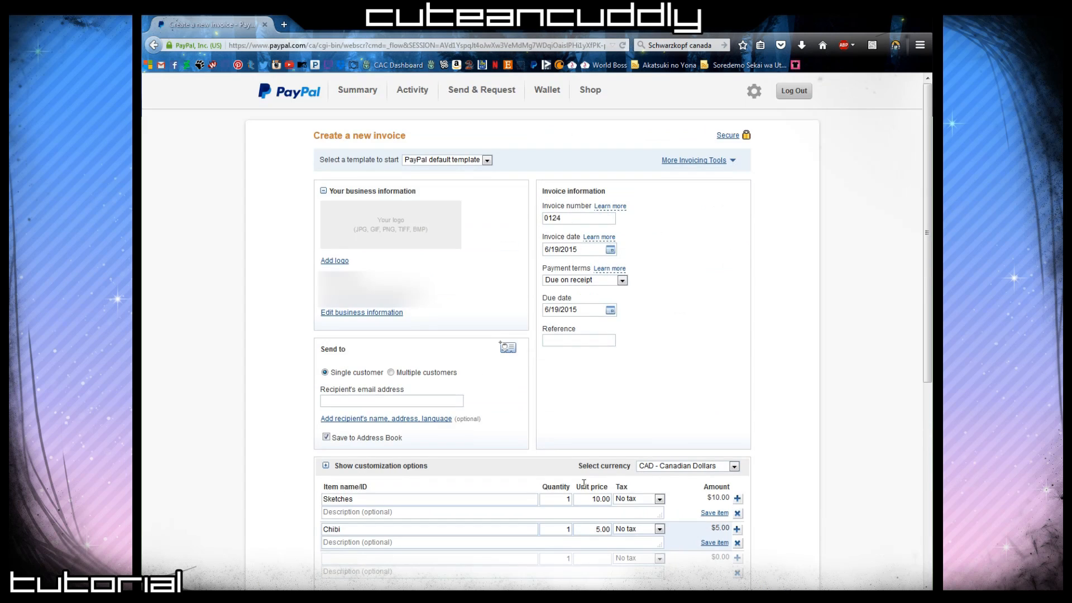
- Leave the invoice form and go through Send & Request to the Manage invoices page
click(495, 96)
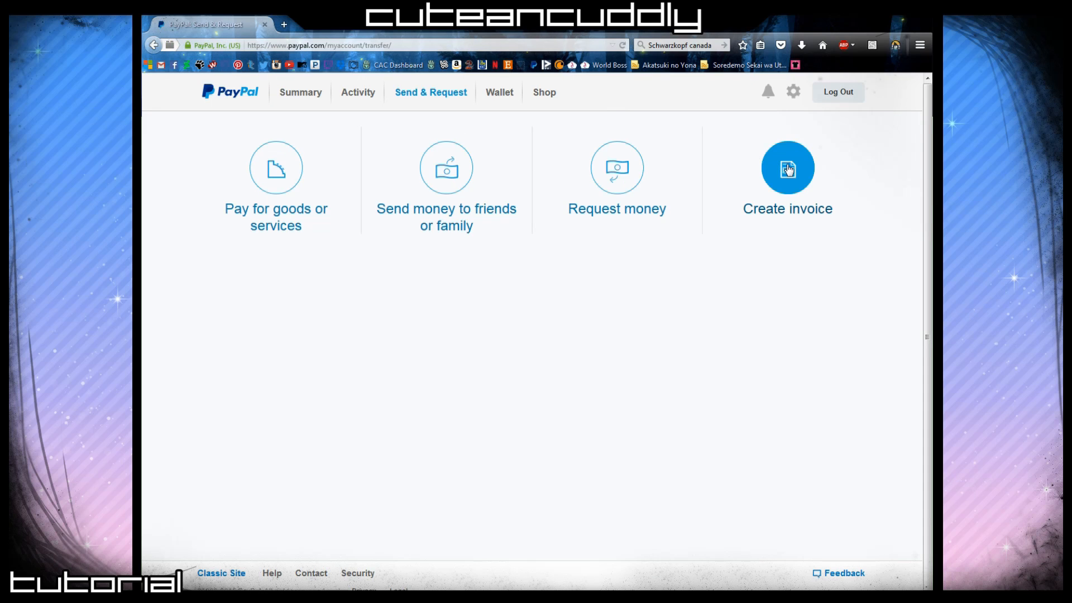
click(788, 168)
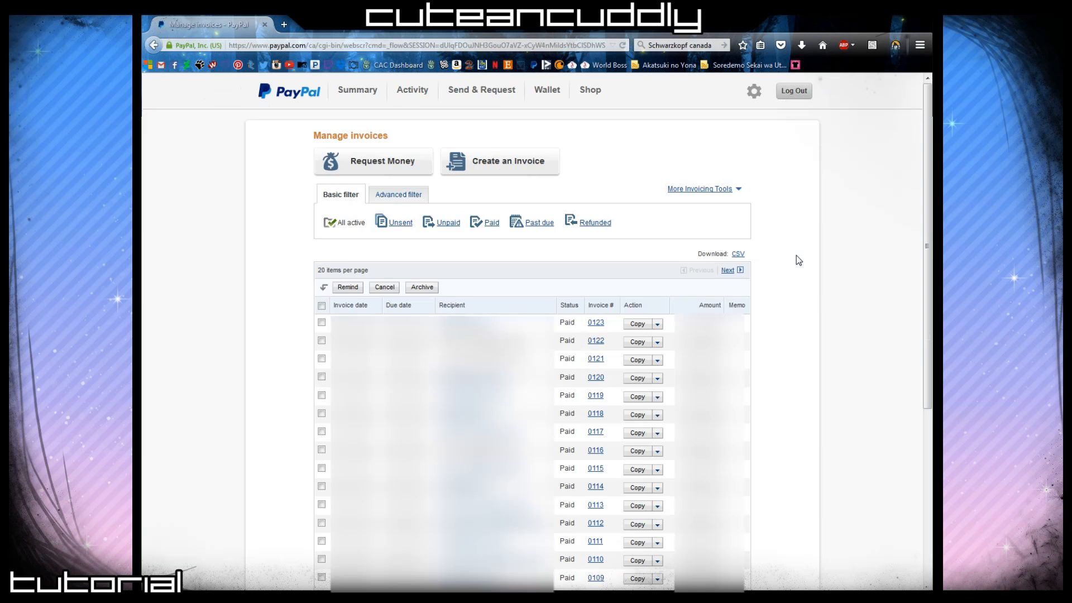
- Show the additional actions available for the most recent paid invoice and close them again
scroll(705, 256, down, 2)
click(659, 258)
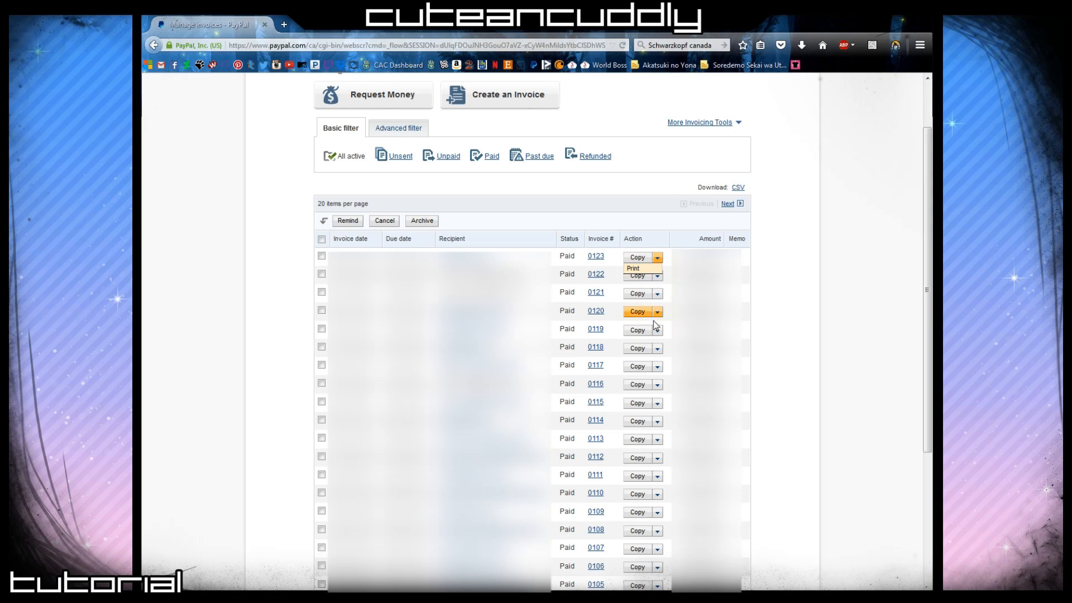
click(750, 241)
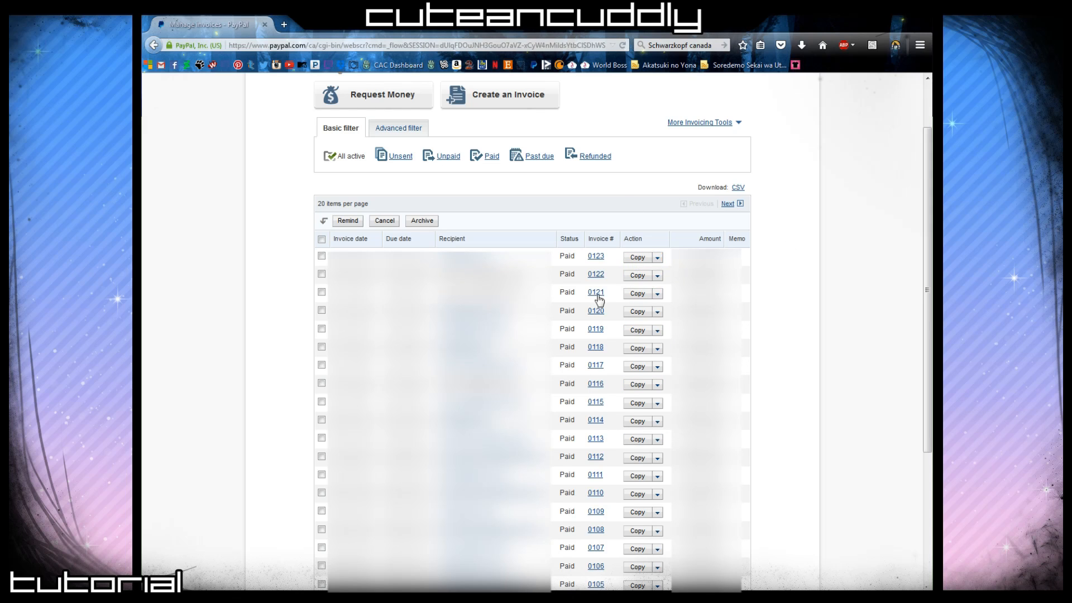
click(657, 258)
click(657, 260)
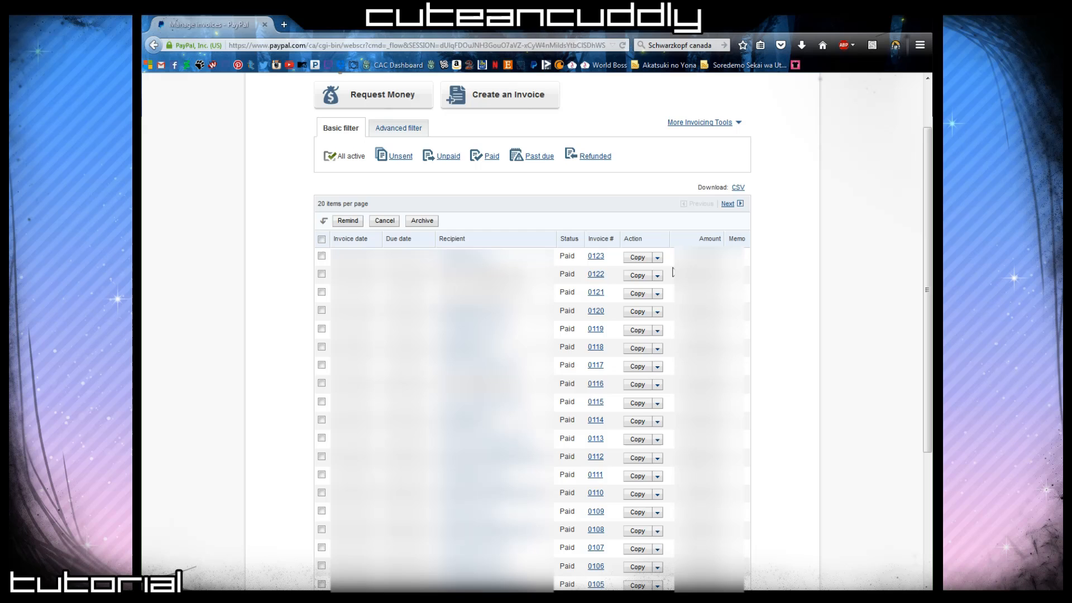
- Look through the list of past invoices and start creating a new invoice from the Manage invoices page
scroll(810, 401, down, 4)
scroll(810, 401, up, 5)
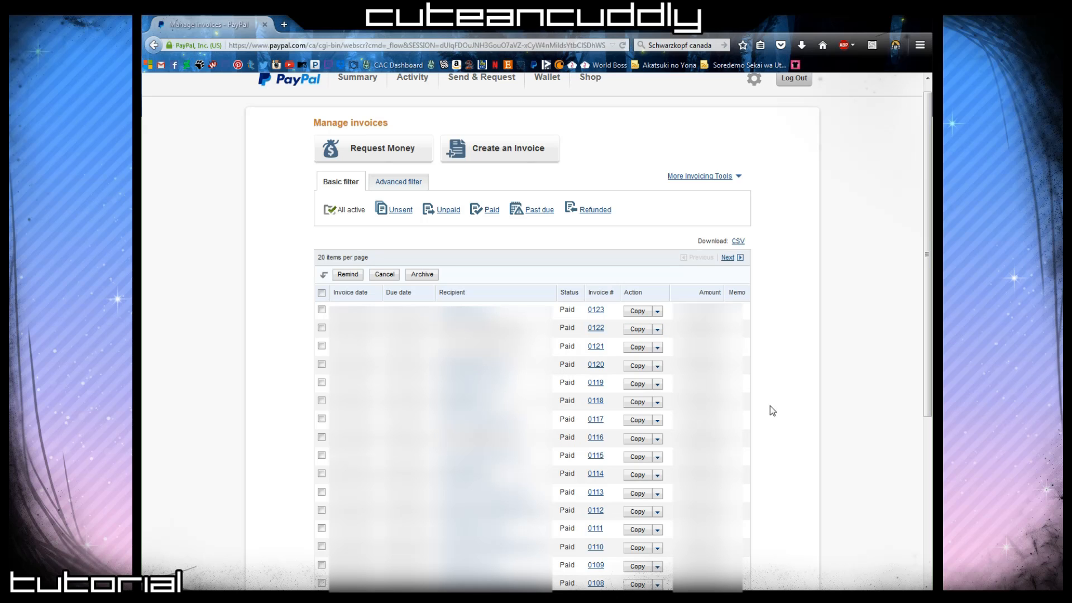
scroll(778, 416, down, 5)
scroll(755, 436, up, 5)
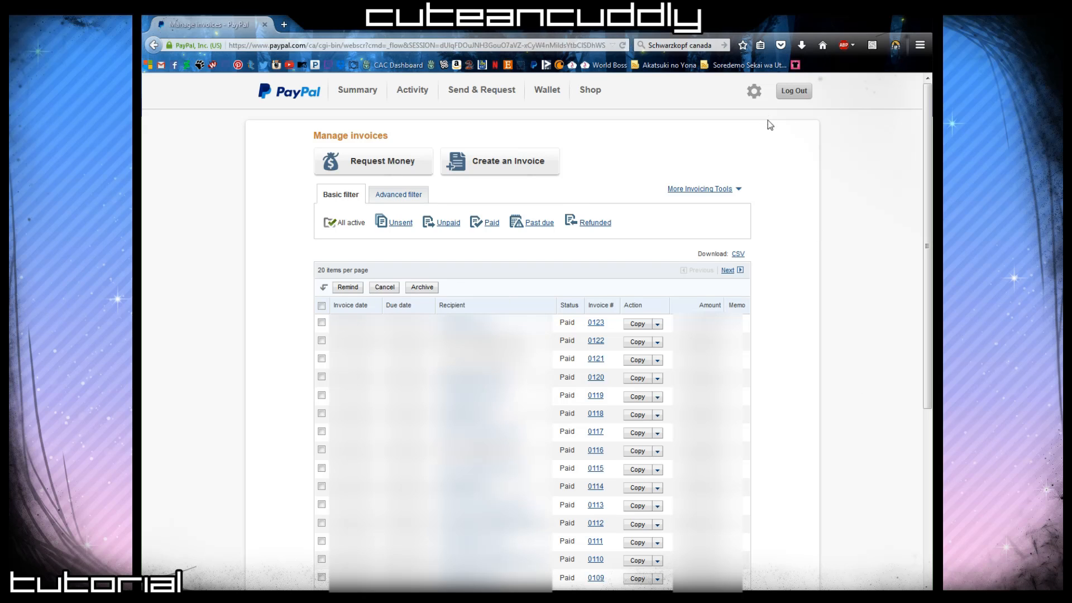
click(520, 167)
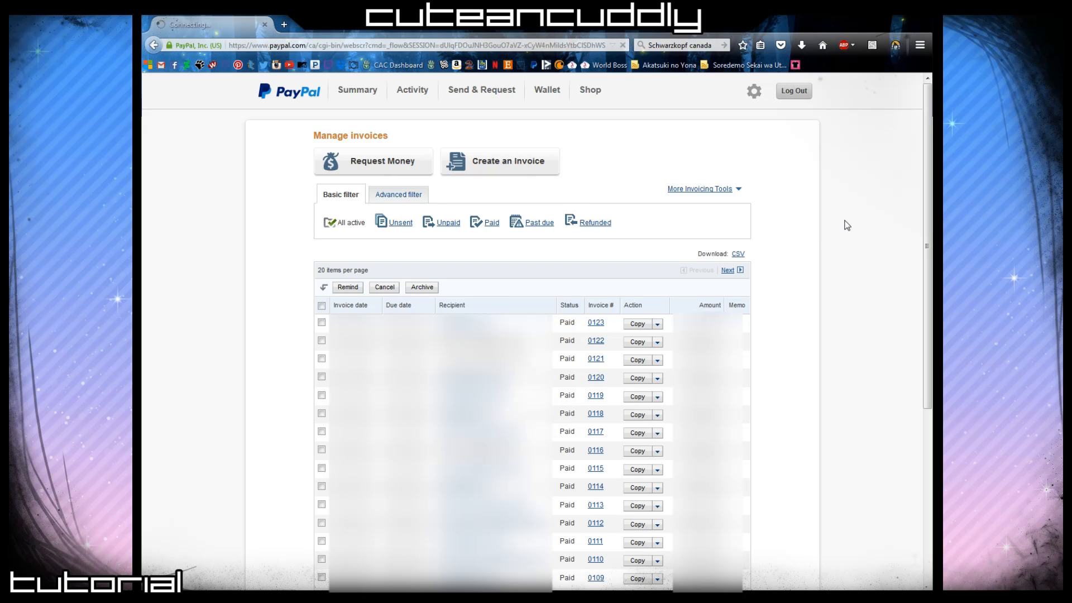